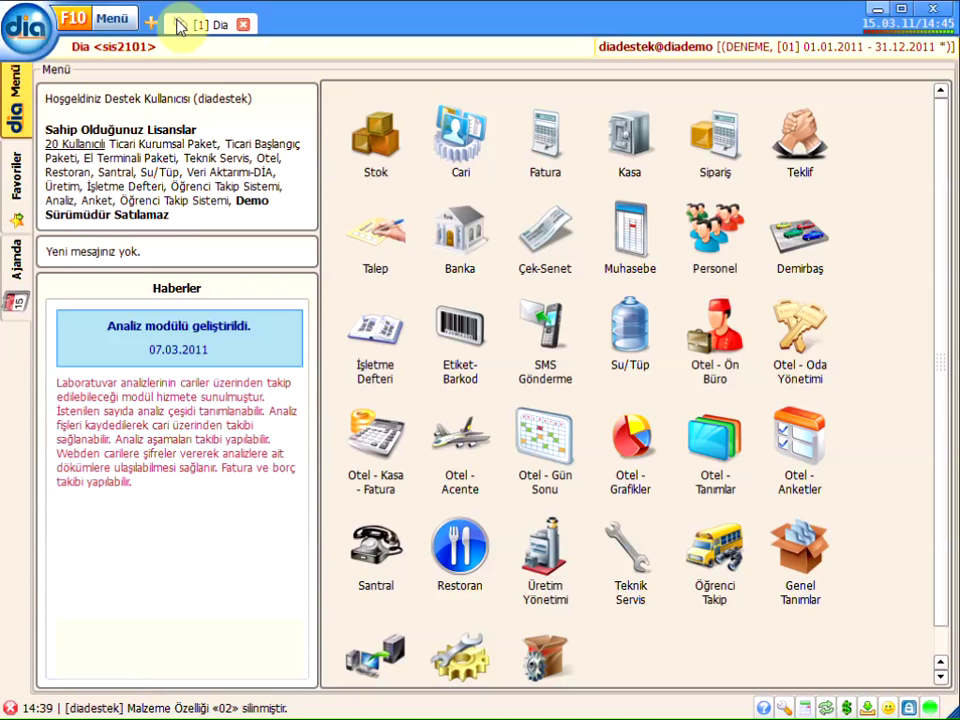
- Search the main menu for MALZEME and open the Malzeme Özellikleri <scf2900> list
click(122, 24)
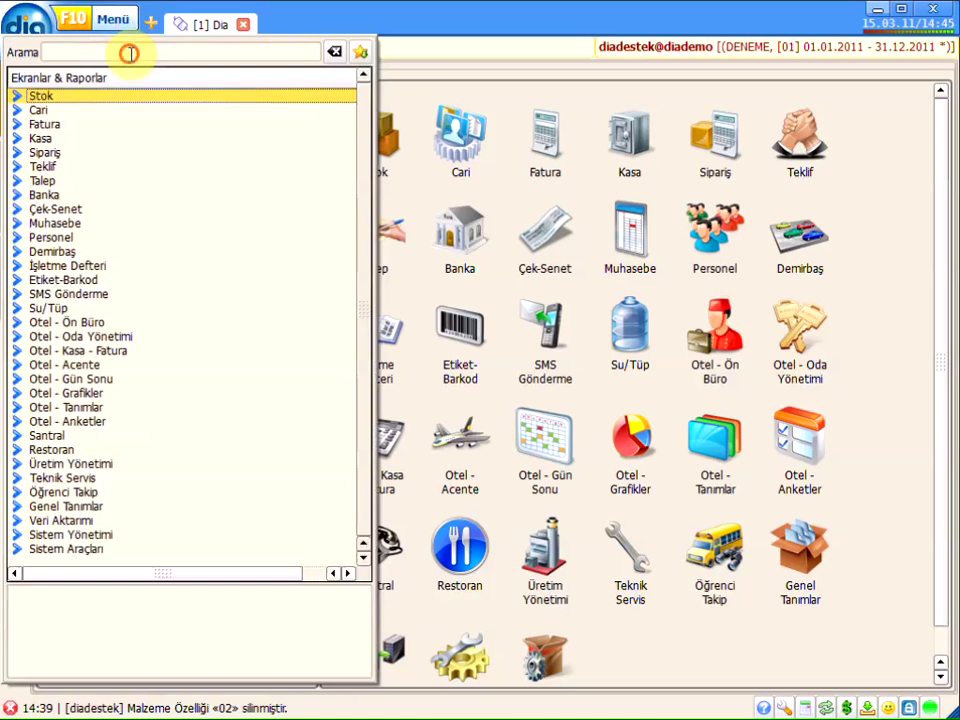
click(129, 53)
text(MALZEM)
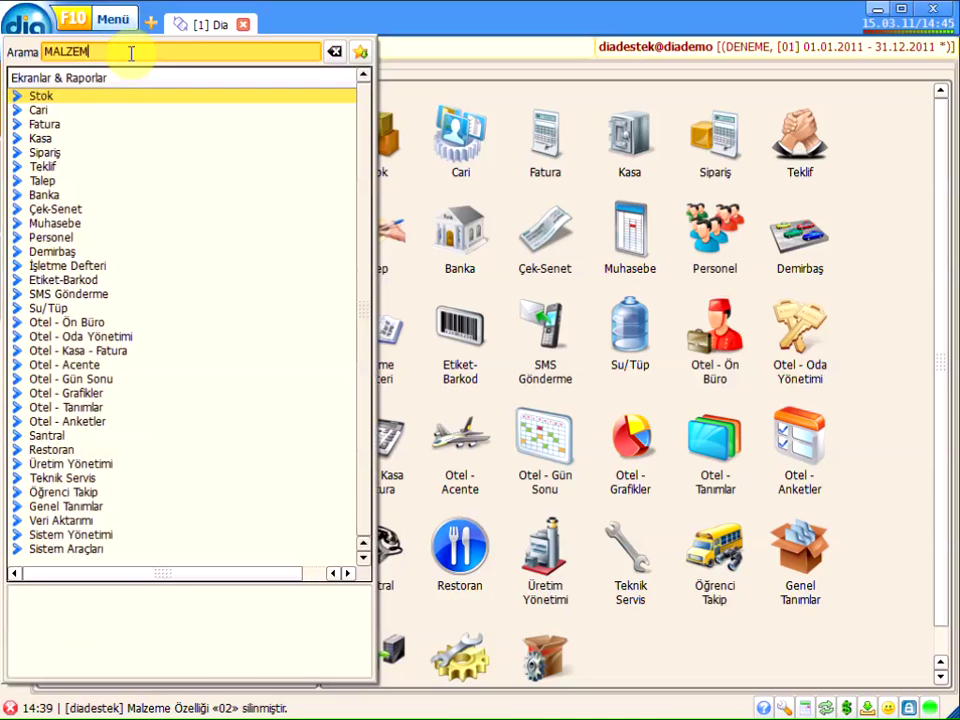
text(E)
key(Down)
key(Down)
key(Down)
key(Down)
key(Down)
key(Down)
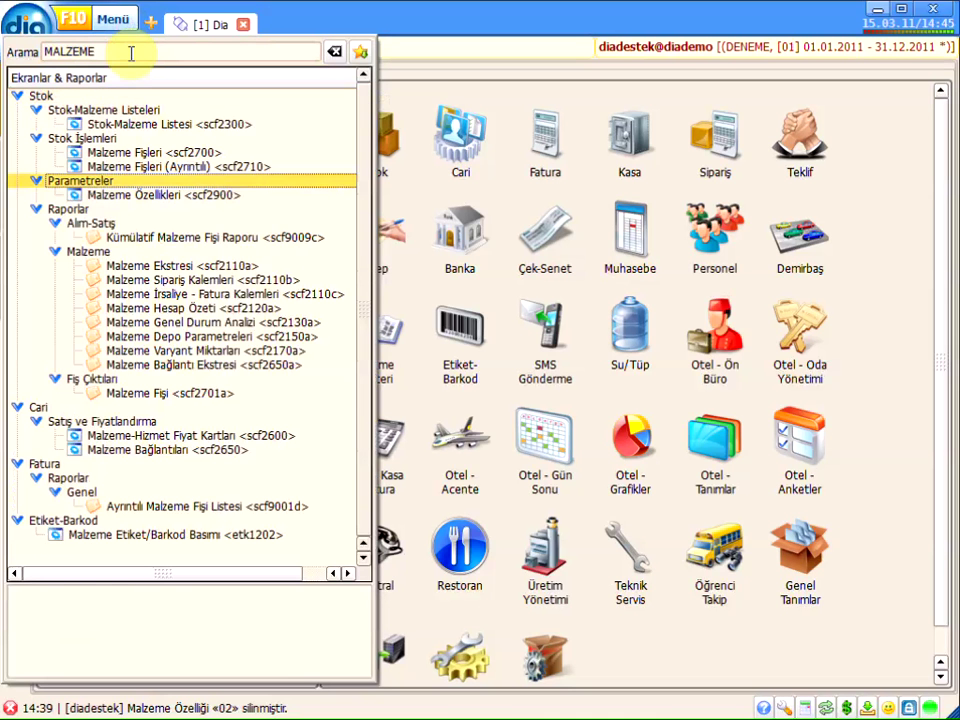
key(Down)
key(Return)
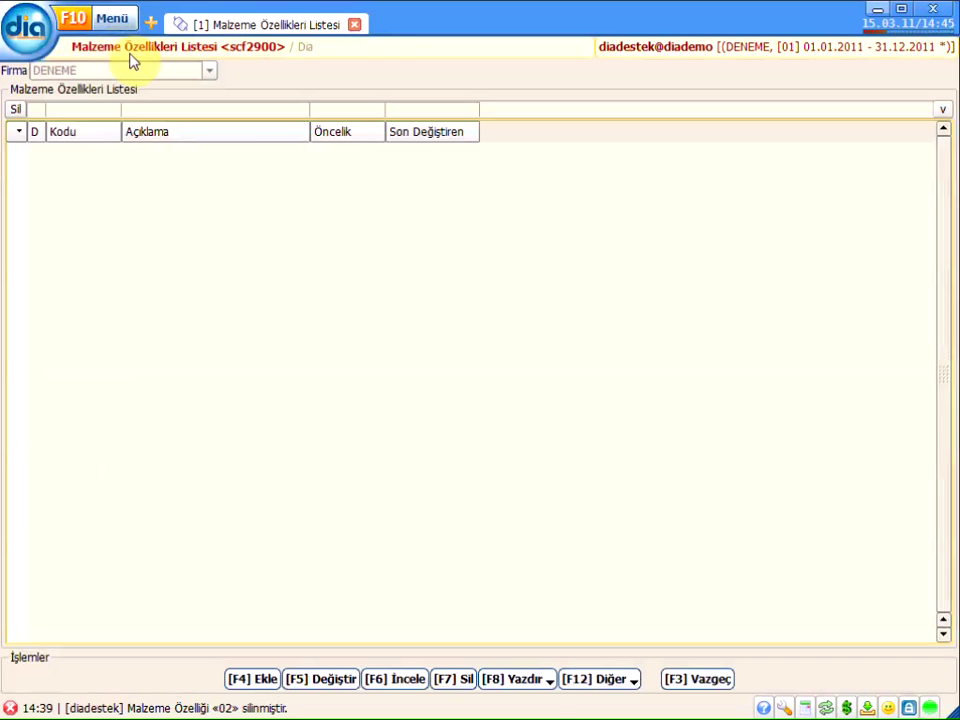
- Add a new material property with the code 01 and the description RENK, keeping its default priority
key(F4)
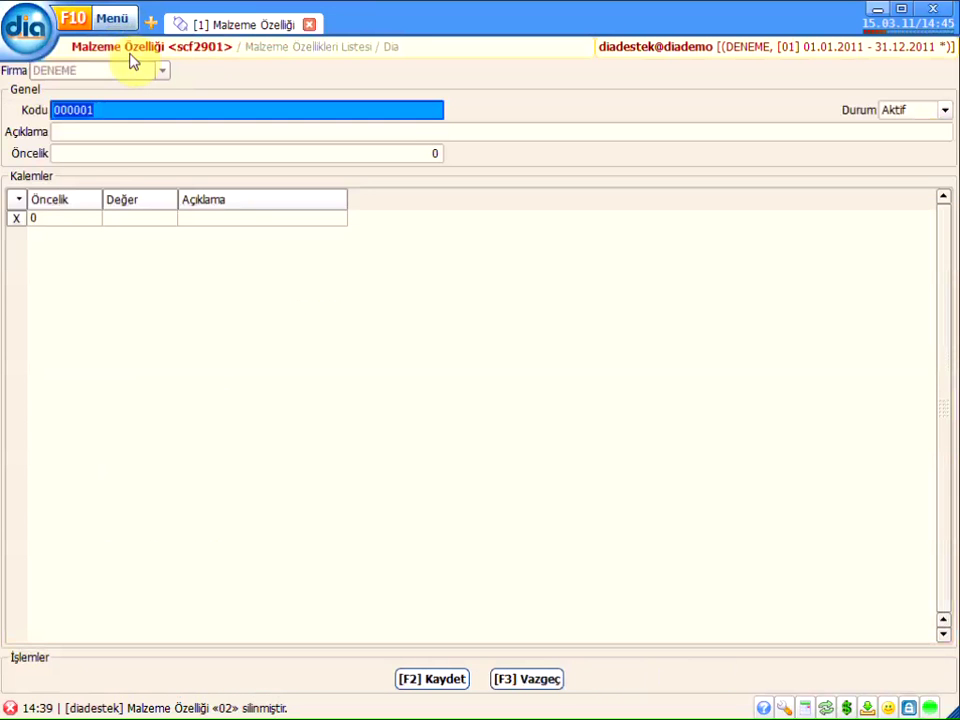
text(0)
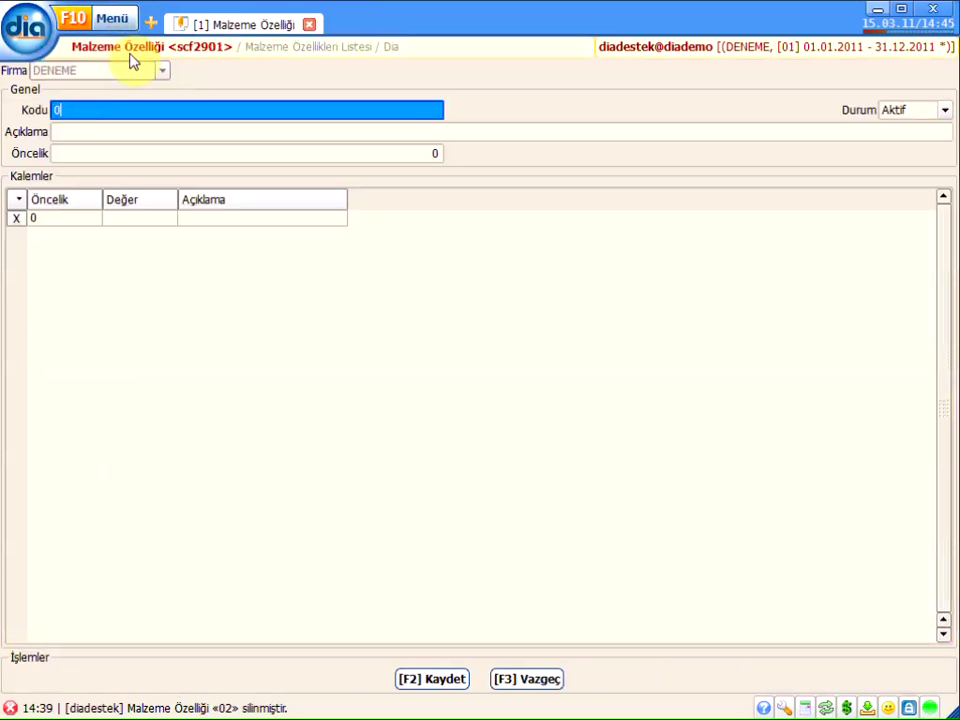
text(1)
key(Tab)
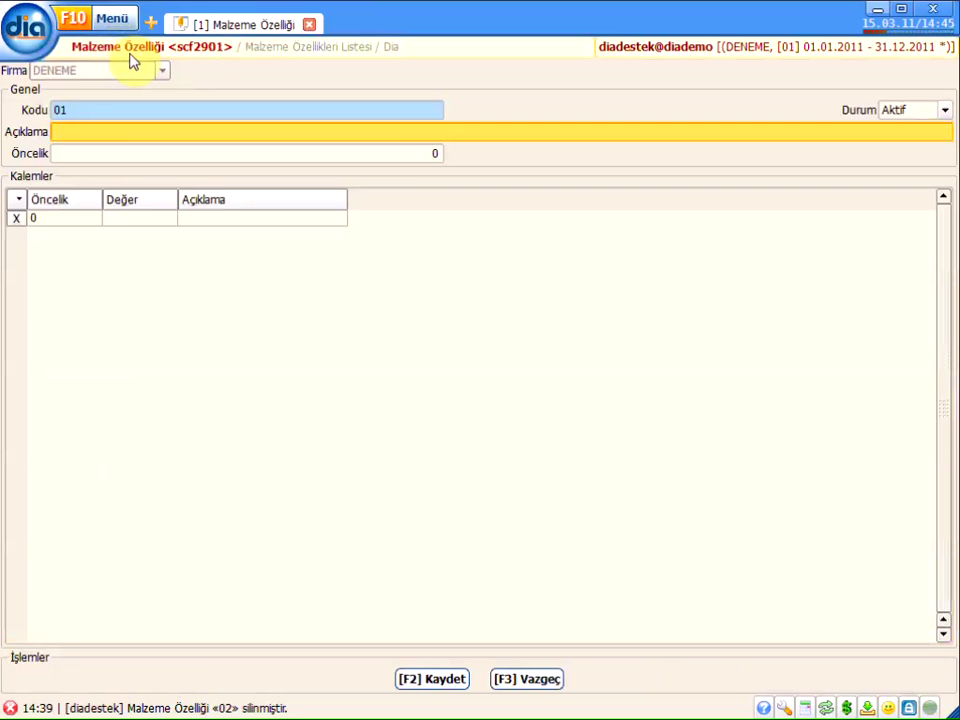
text(RENK)
key(Tab)
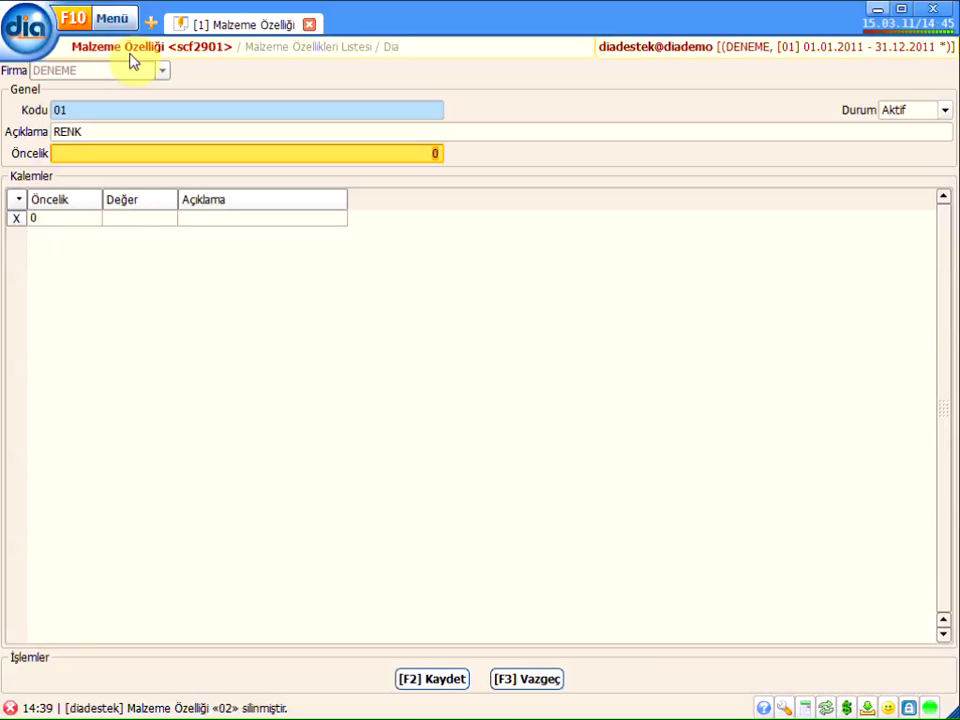
key(Tab)
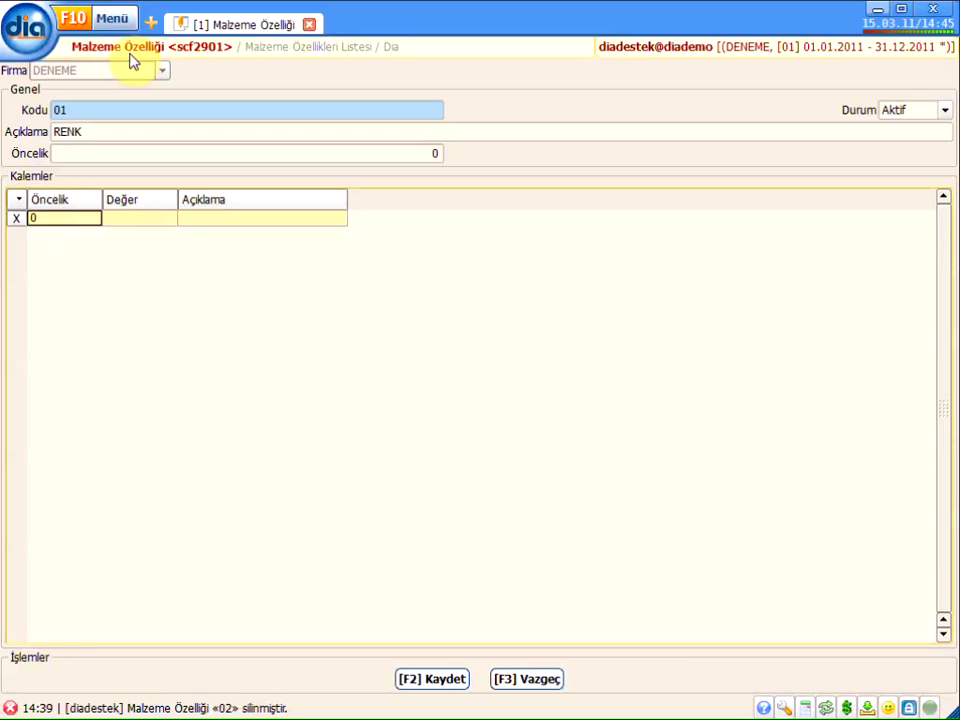
key(Tab)
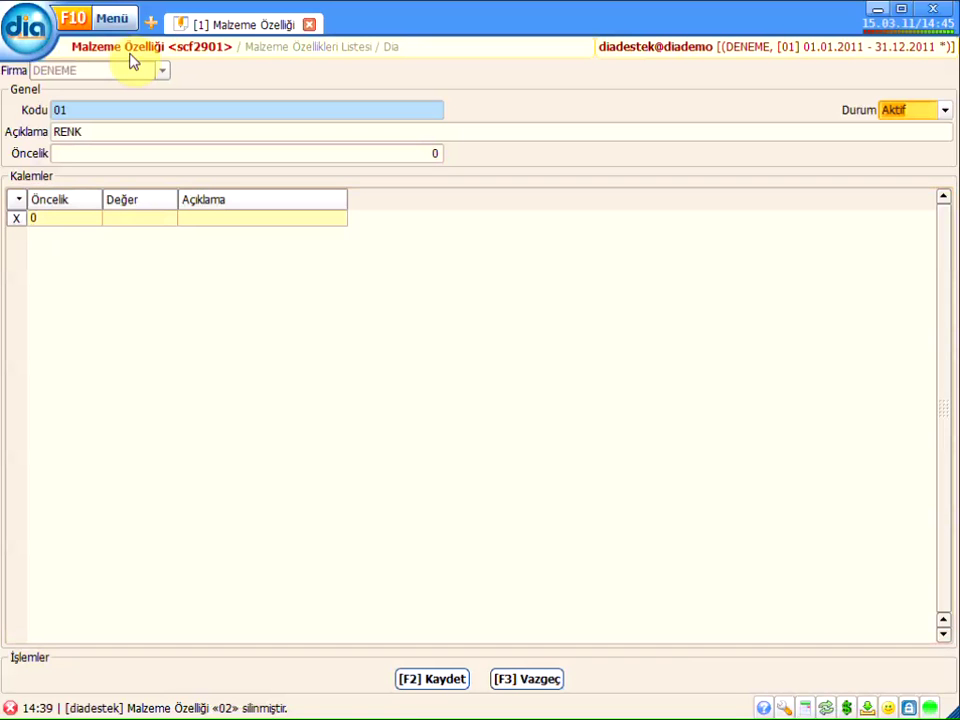
- Enter KIRMIZI as both the value and the description of the RENK property's first item row
click(141, 218)
click(138, 216)
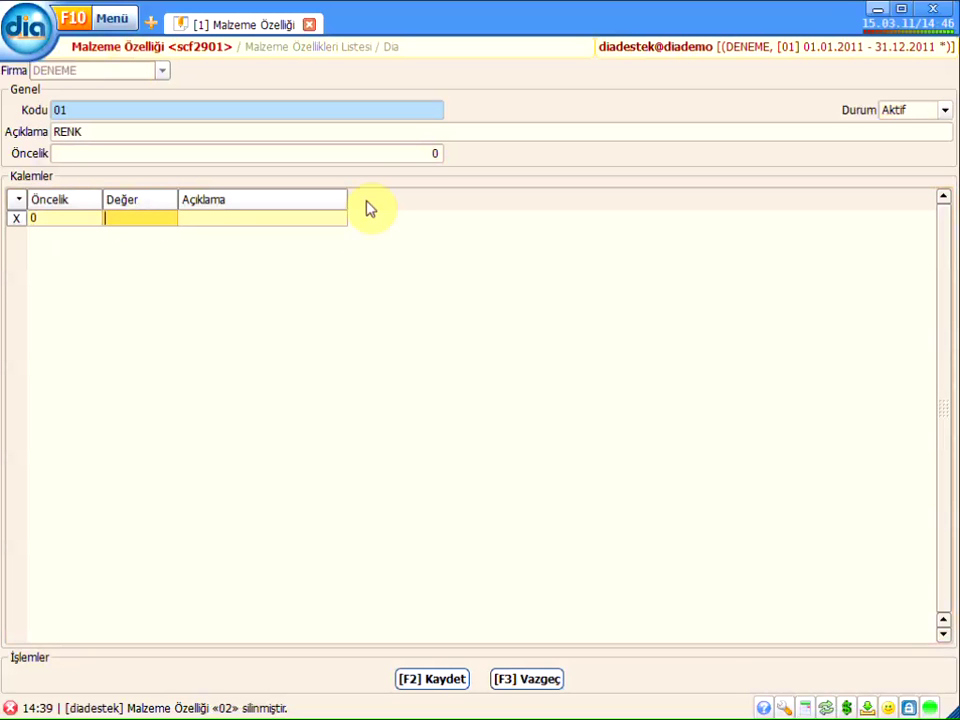
text(KIRMIZI)
key(Tab)
text(KIRM)
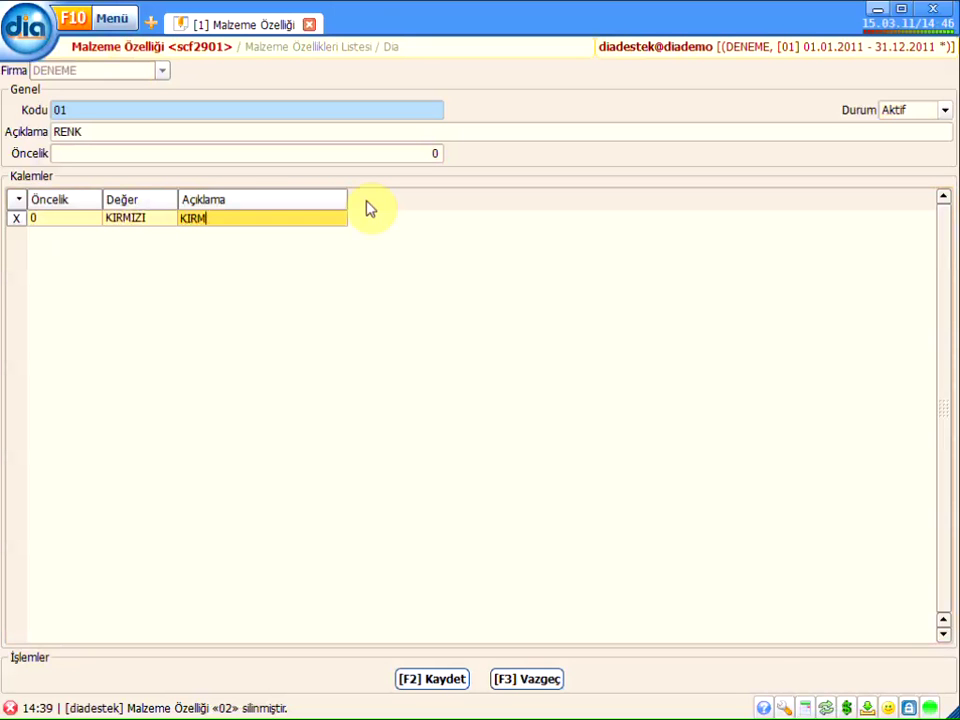
text(IZI)
key(Tab)
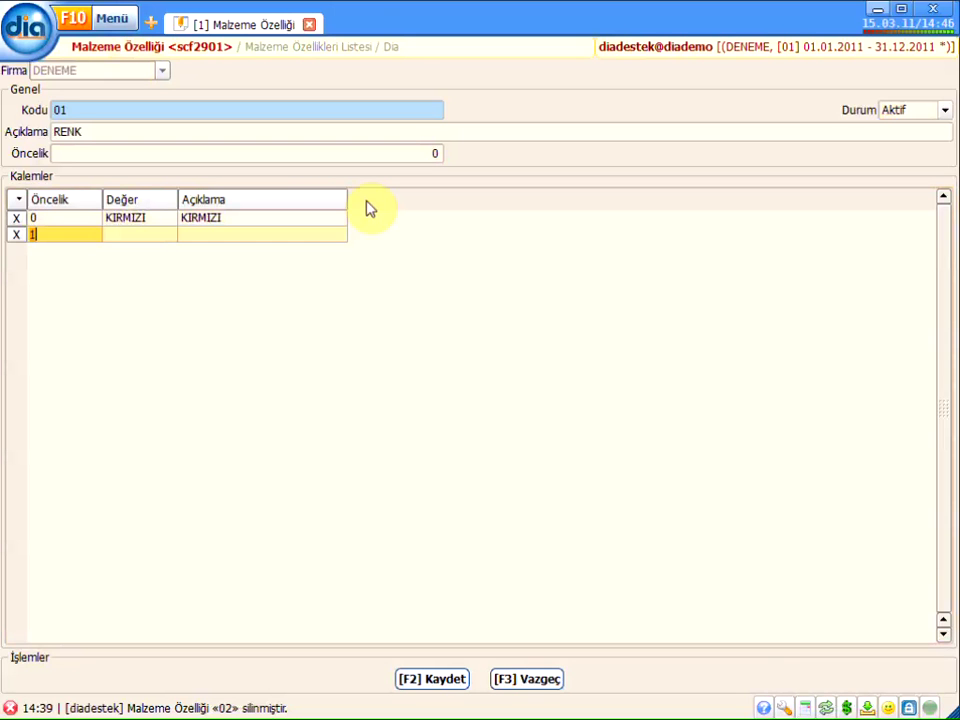
- Add item rows for SARI and MAVİ to the RENK property, using each colour as both value and description
key(Tab)
text(SA)
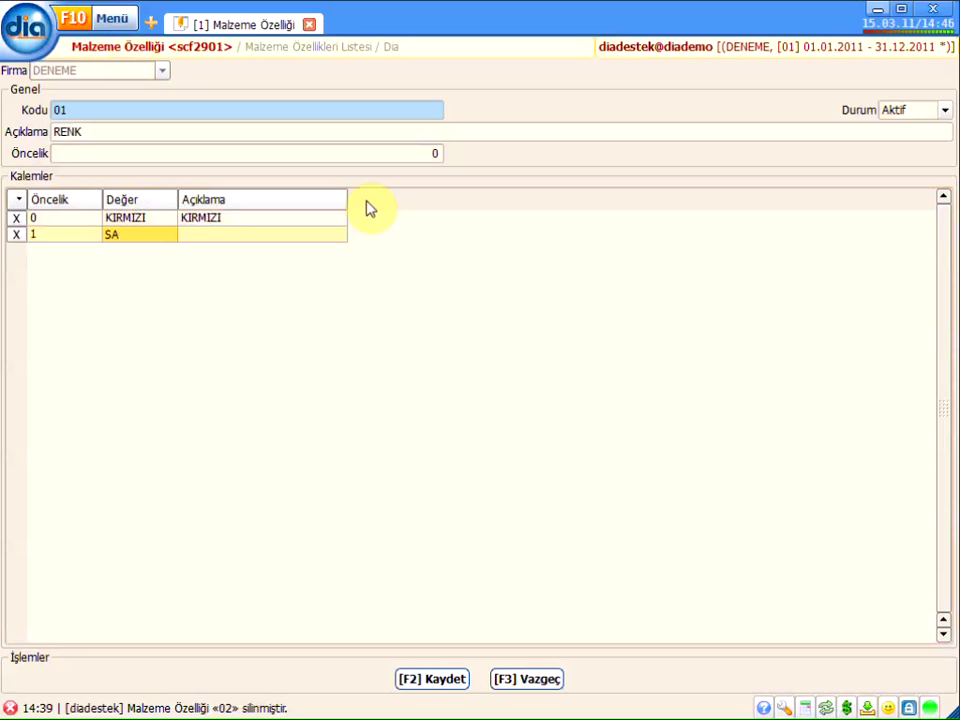
text(RI)
key(Tab)
text(S)
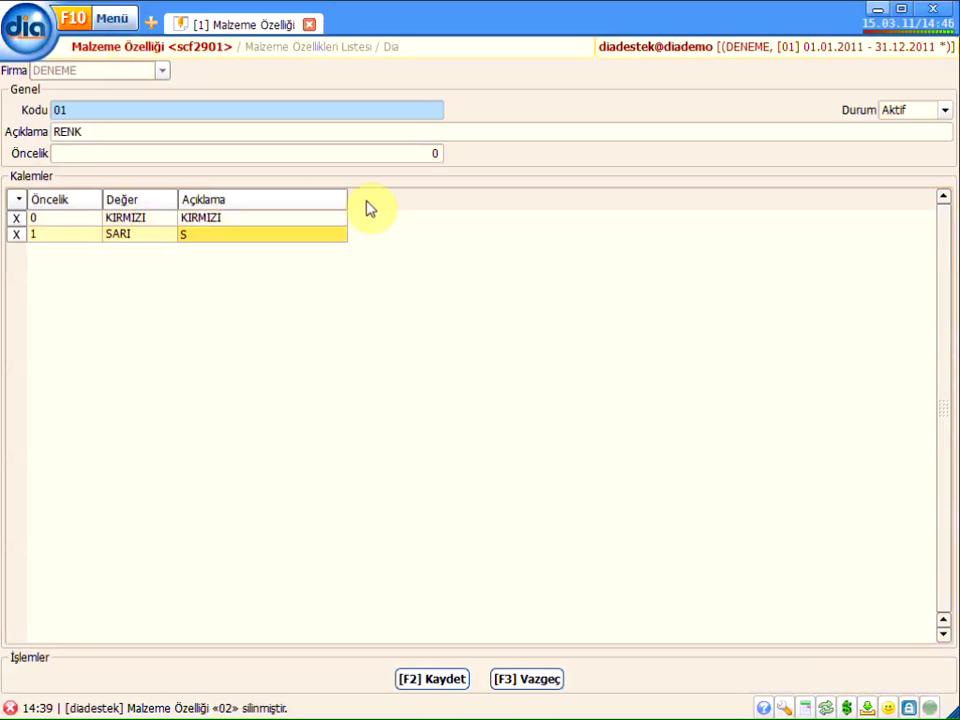
text(ARI)
key(Tab)
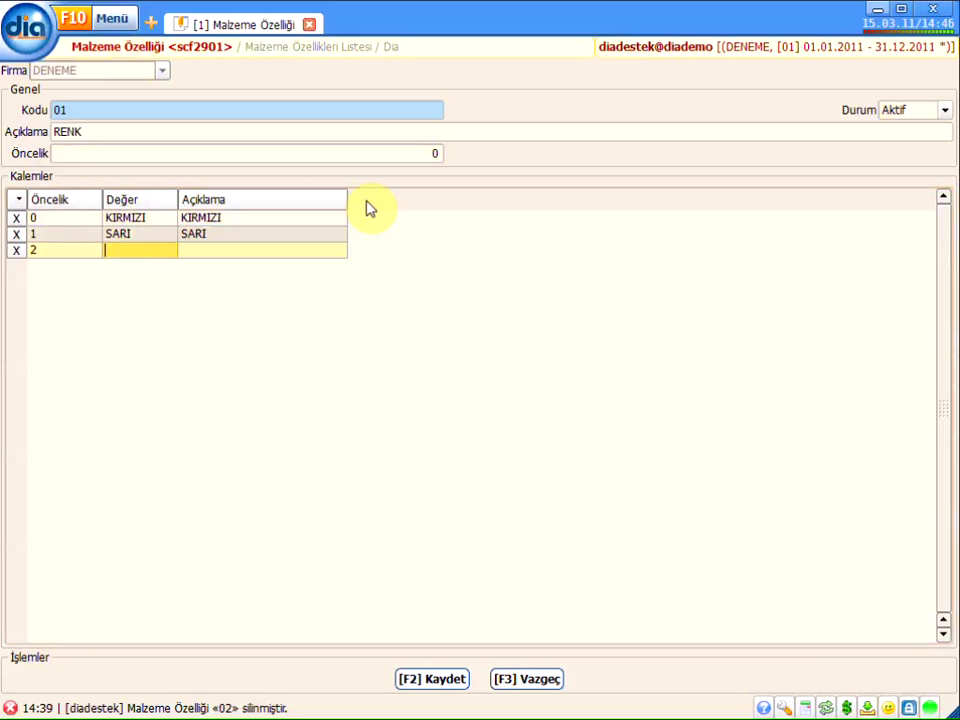
text(MAVİ)
key(Tab)
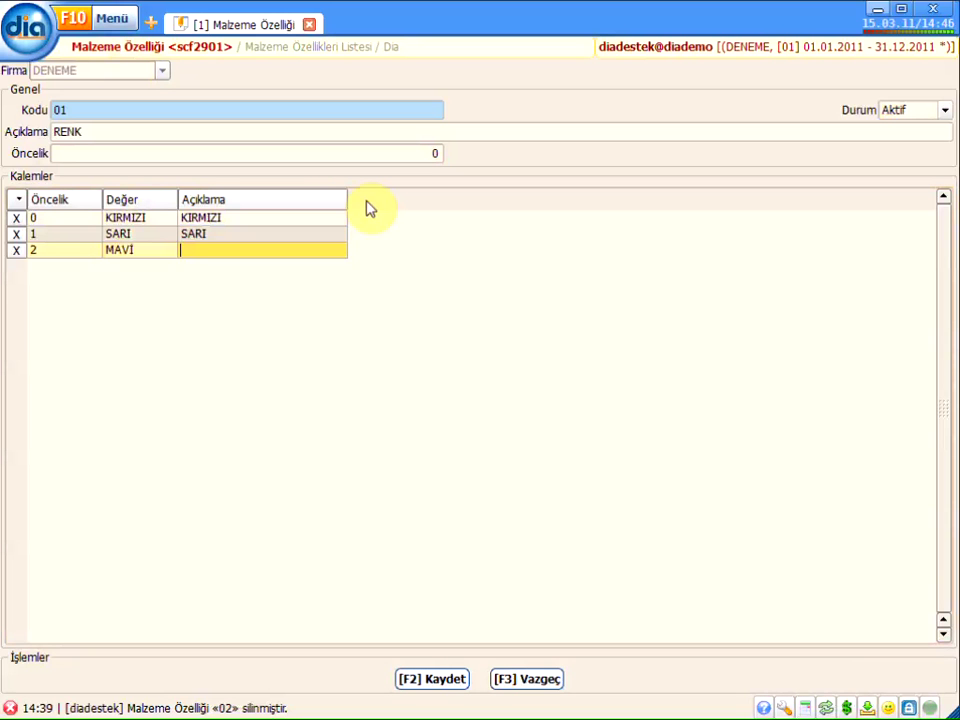
text(MAVİ)
key(Tab)
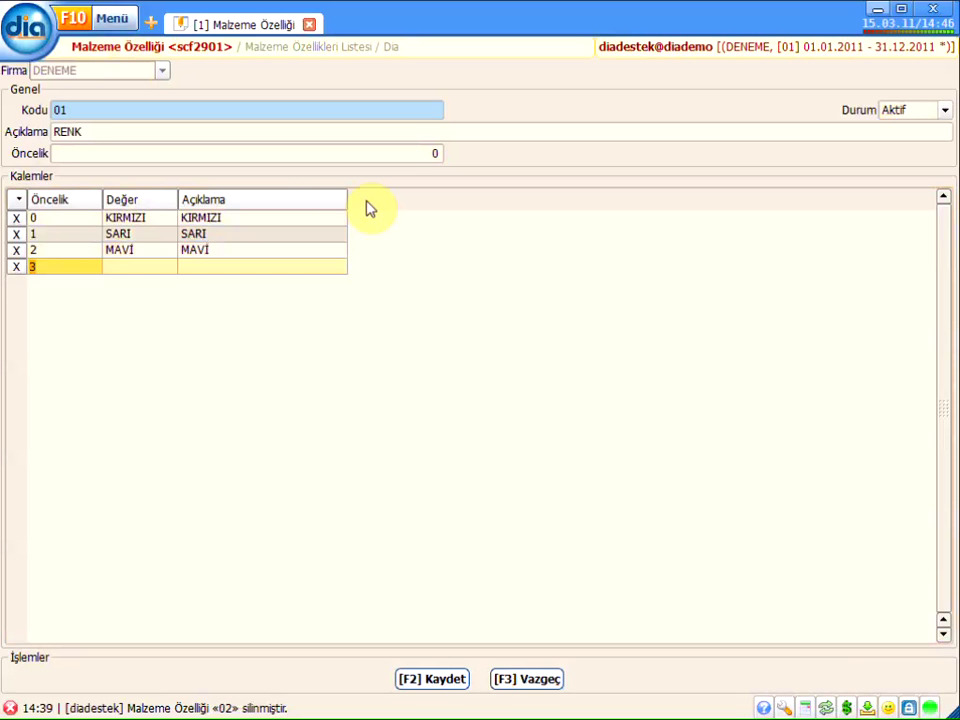
- Add a YEŞİL item row with the same description, discard the empty extra row and save the RENK property
key(Tab)
text(YEŞİL)
key(Tab)
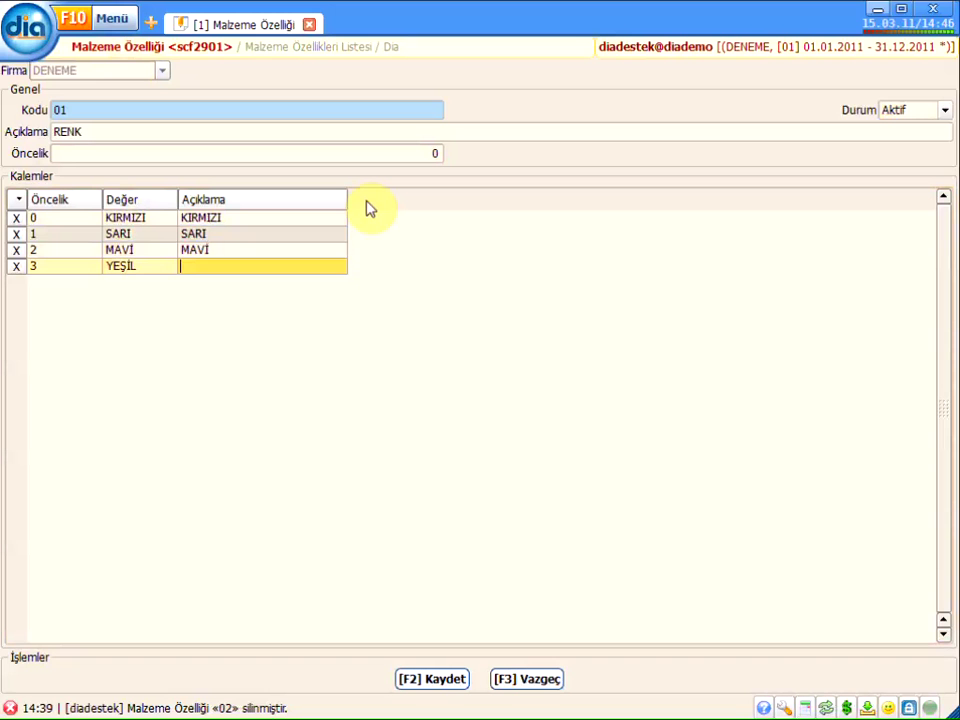
text(YEŞİL)
key(Tab)
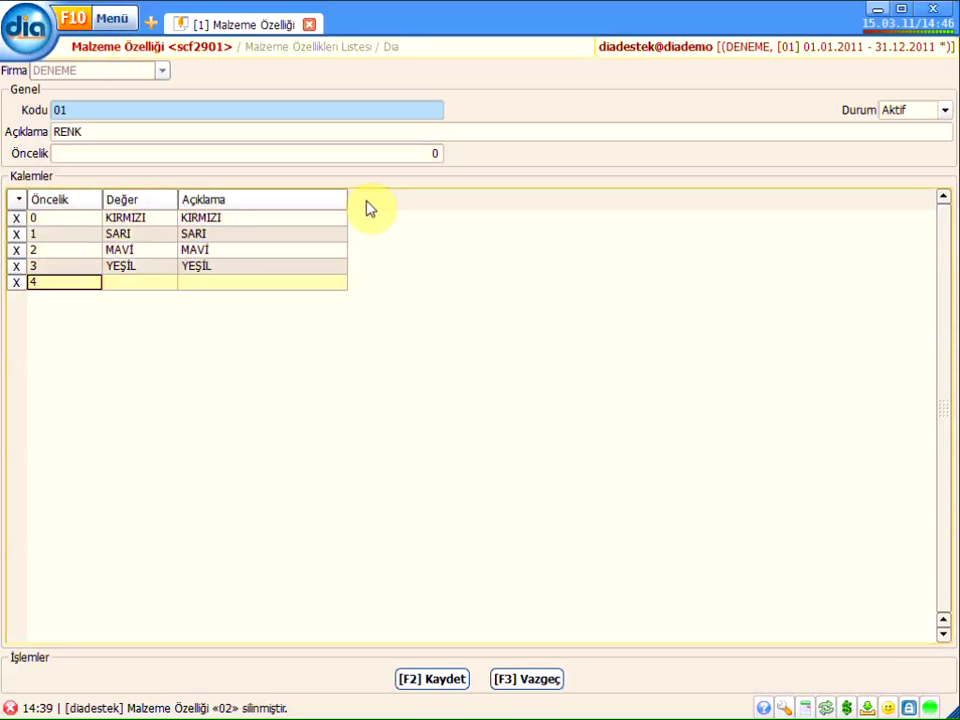
key(Escape)
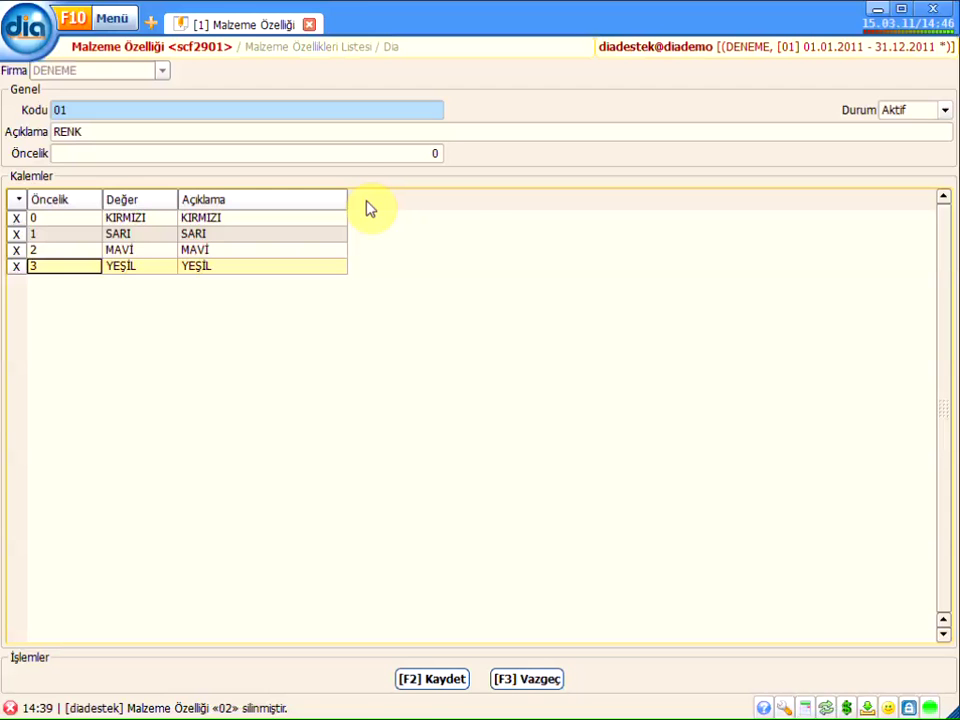
key(F2)
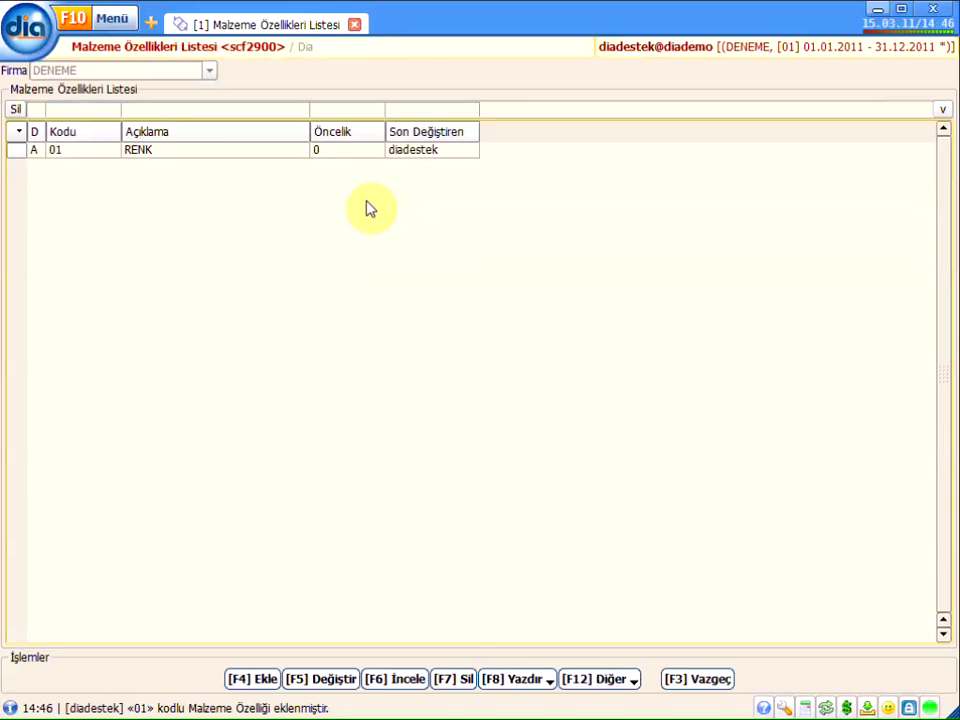
- Add another material property with code 02, the description BEDEN and priority 1
key(F4)
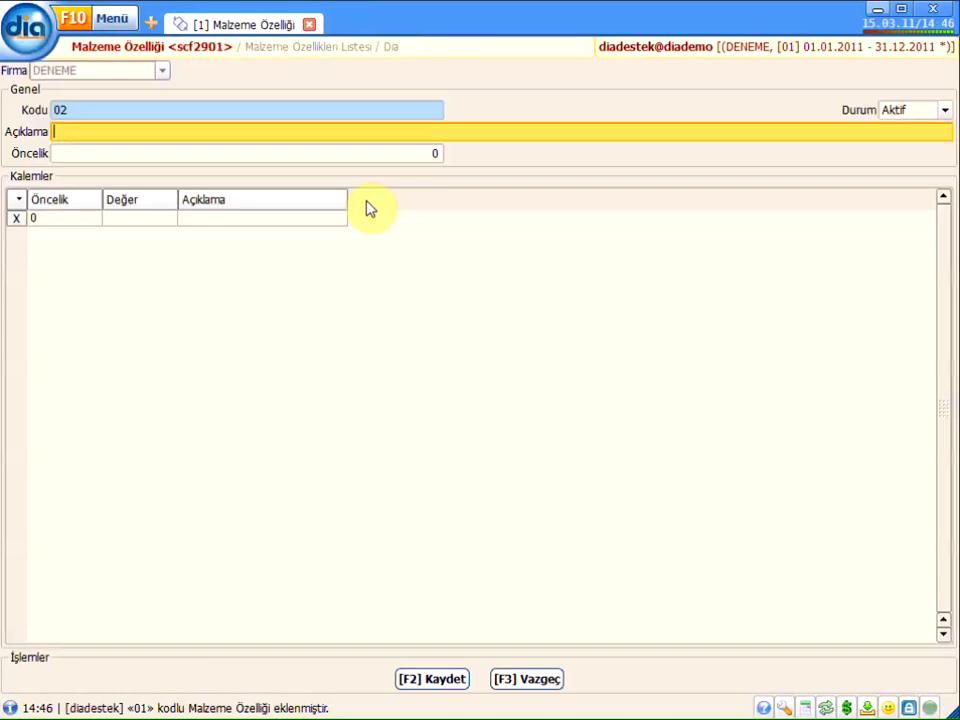
text(BEDEN)
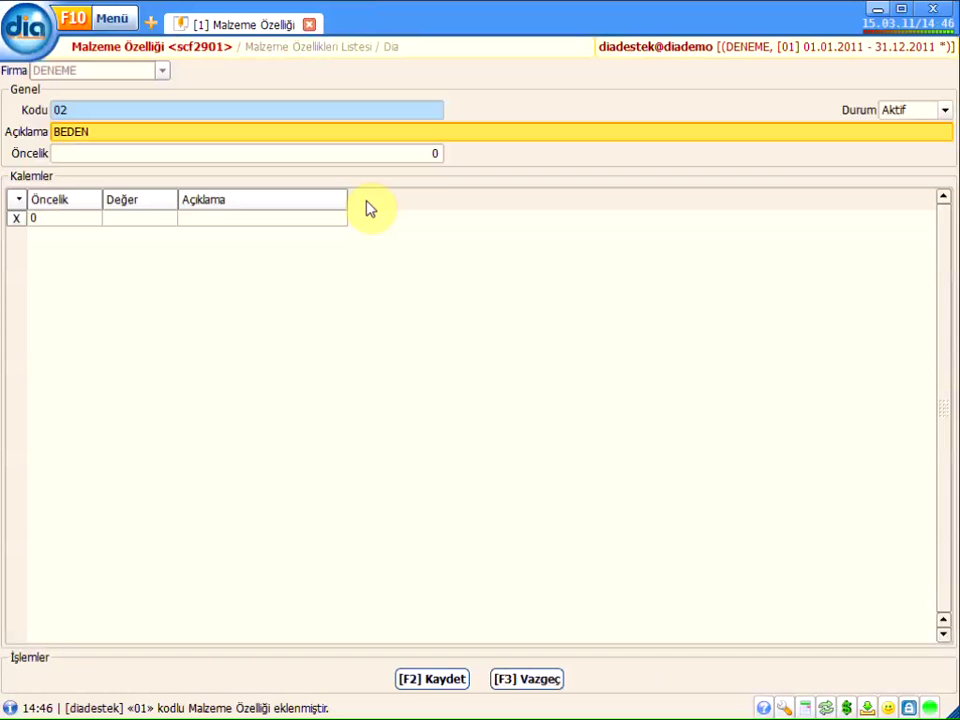
key(Tab)
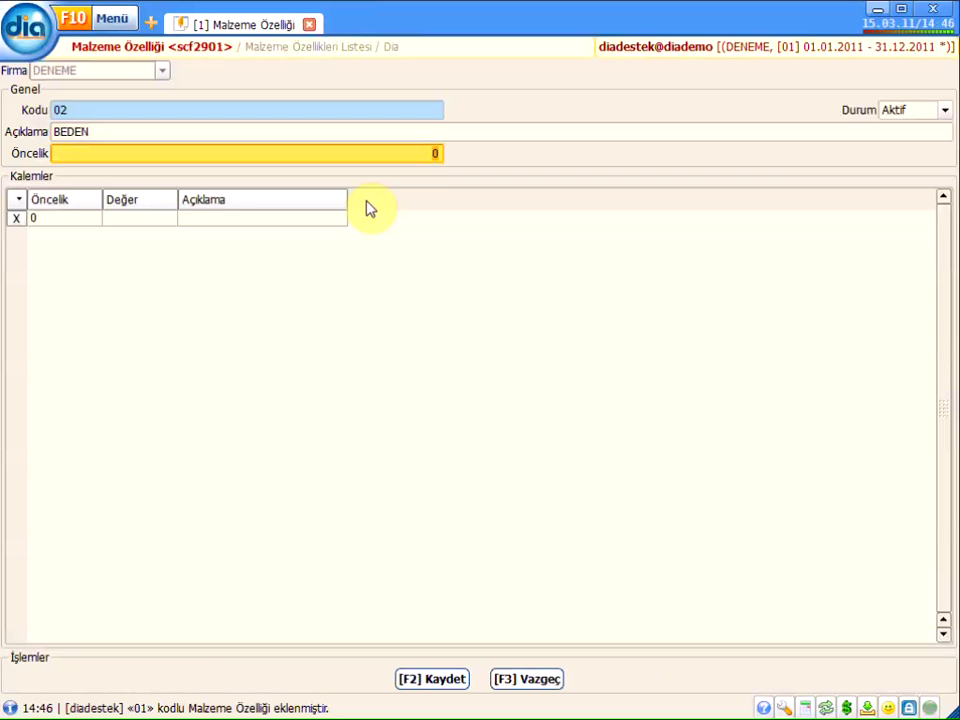
text(1)
key(Tab)
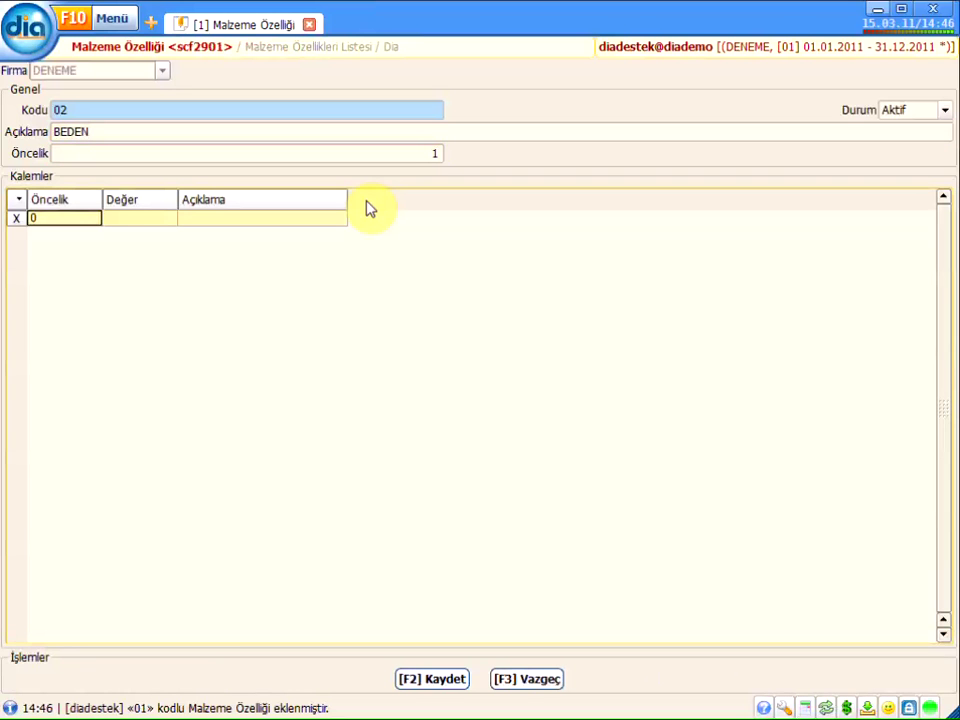
- Enter the BEDEN items S with the description SMALL and M with the description MEDIUM
key(Tab)
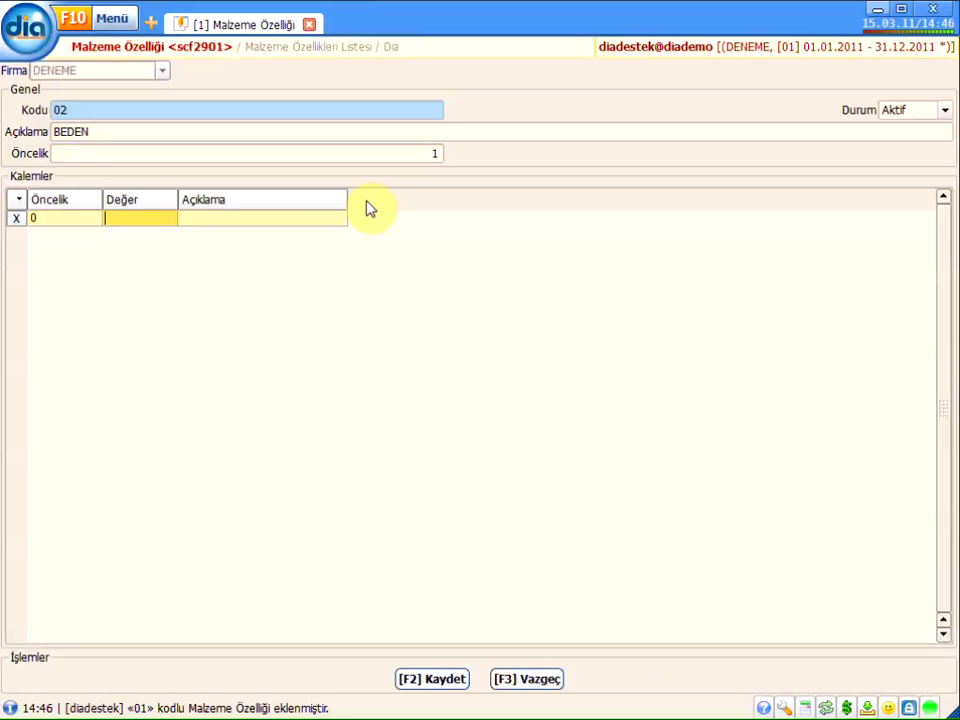
text(S)
key(Tab)
text(SMAL)
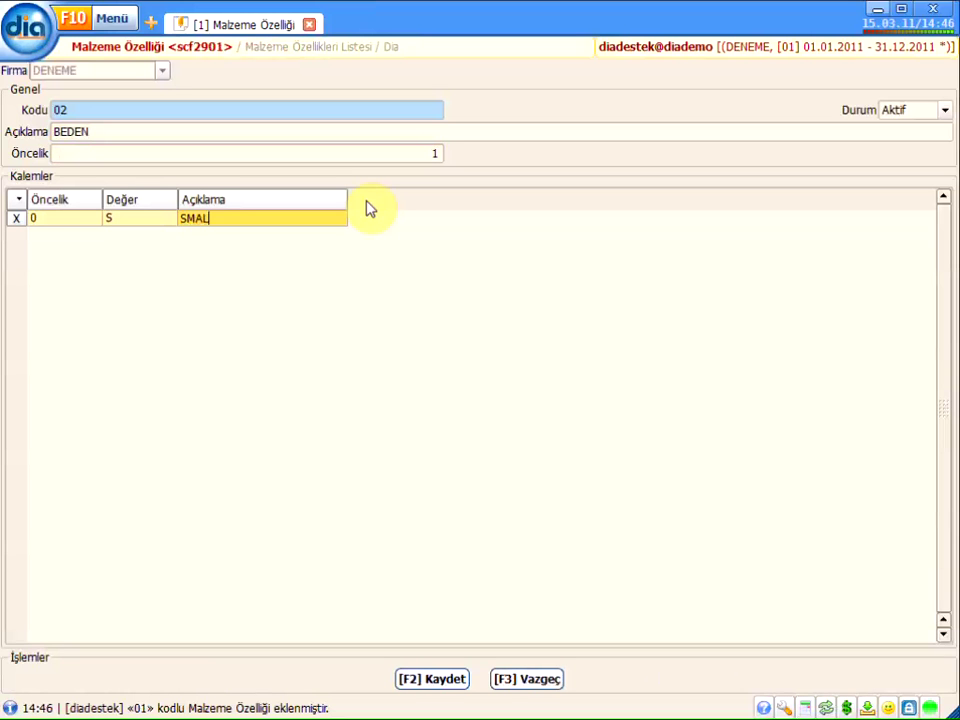
text(L)
key(Tab)
key(Tab)
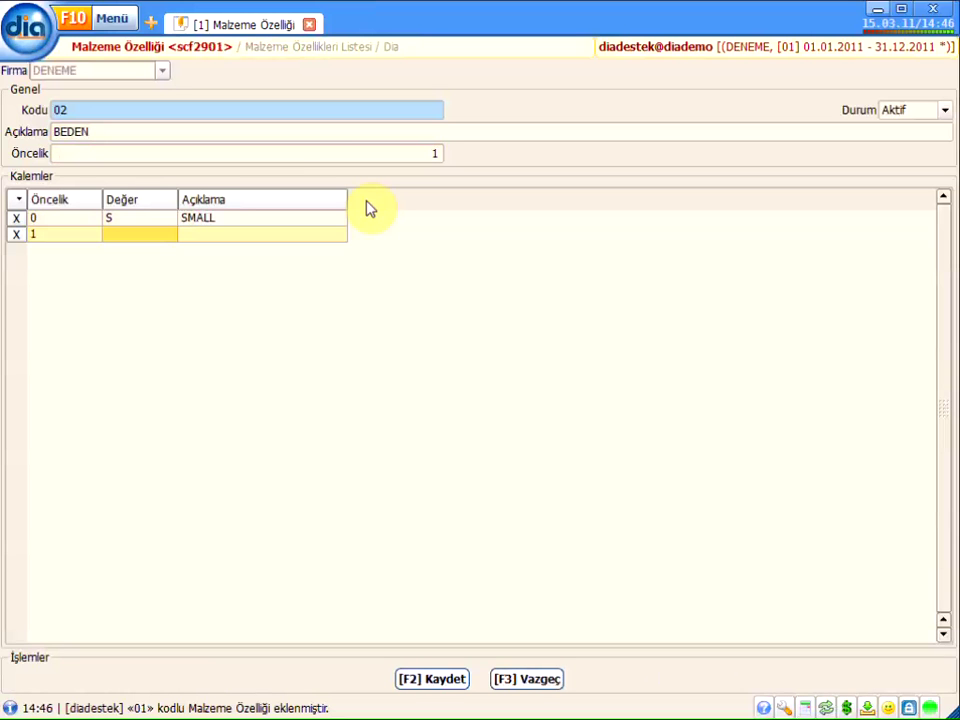
text(M)
key(Tab)
text(MEDIU)
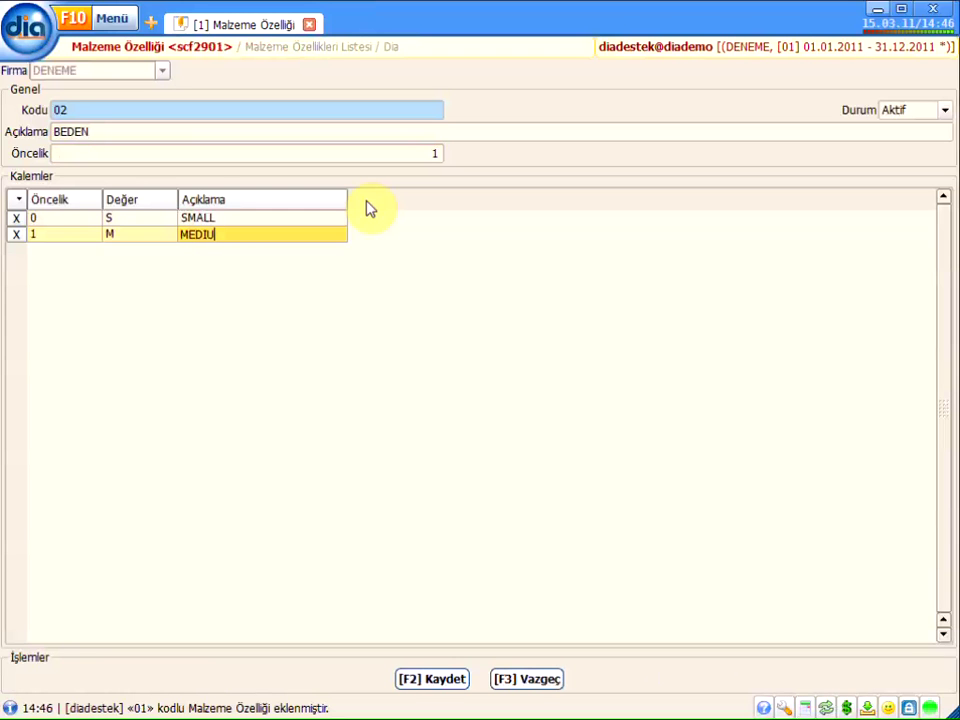
text(M)
key(Tab)
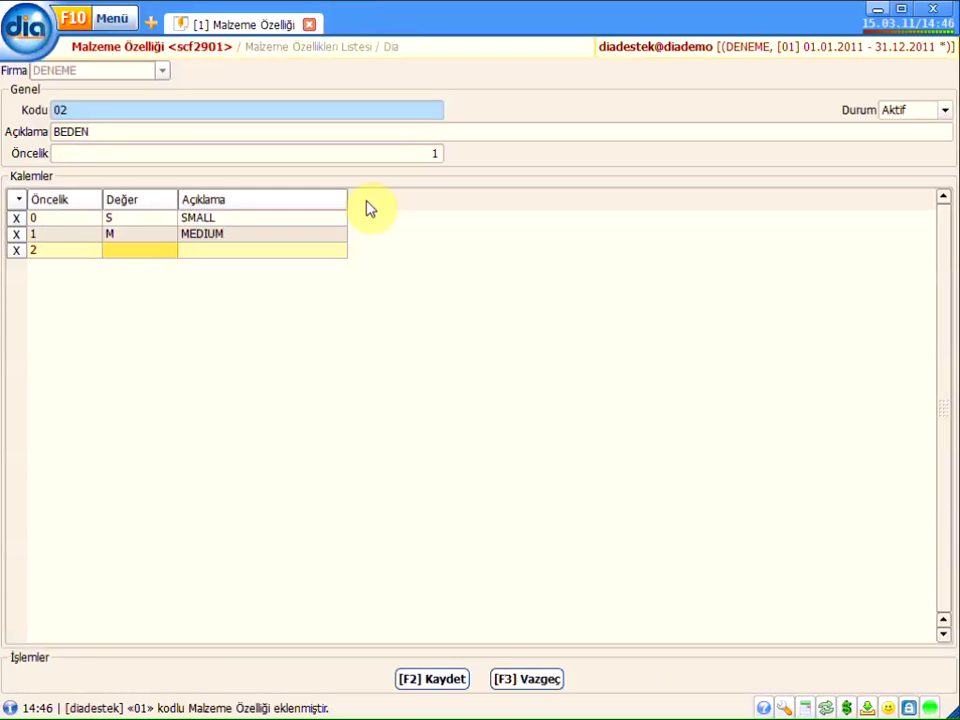
- Add the BEDEN items L with the description LARGE and XL with the description EKSTRA LARGE
text(L)
key(Tab)
text(LA)
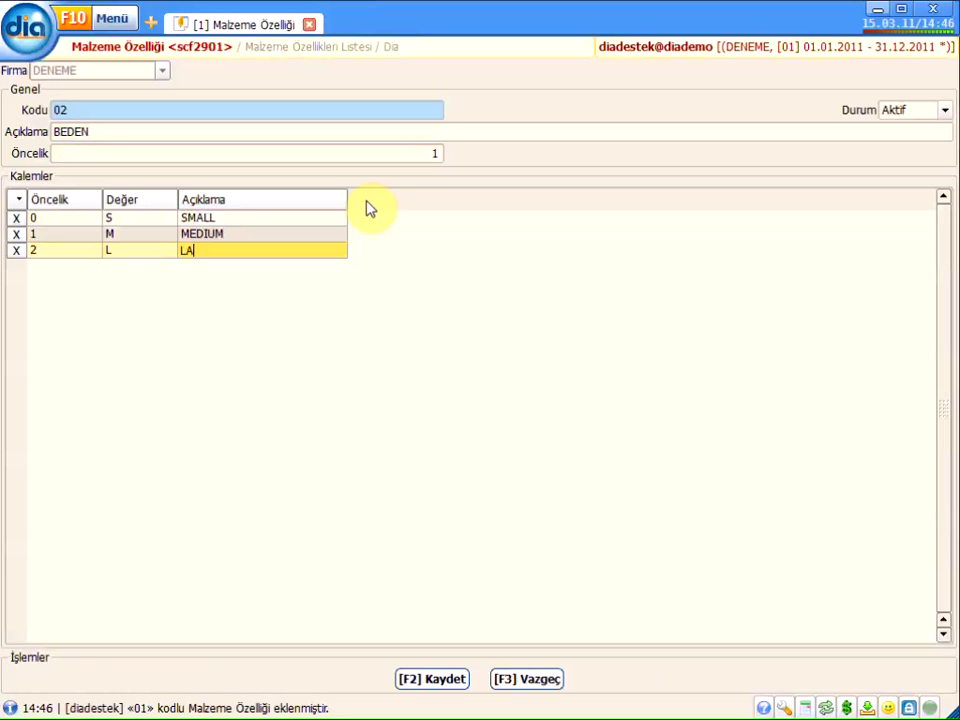
text(RGE)
key(Tab)
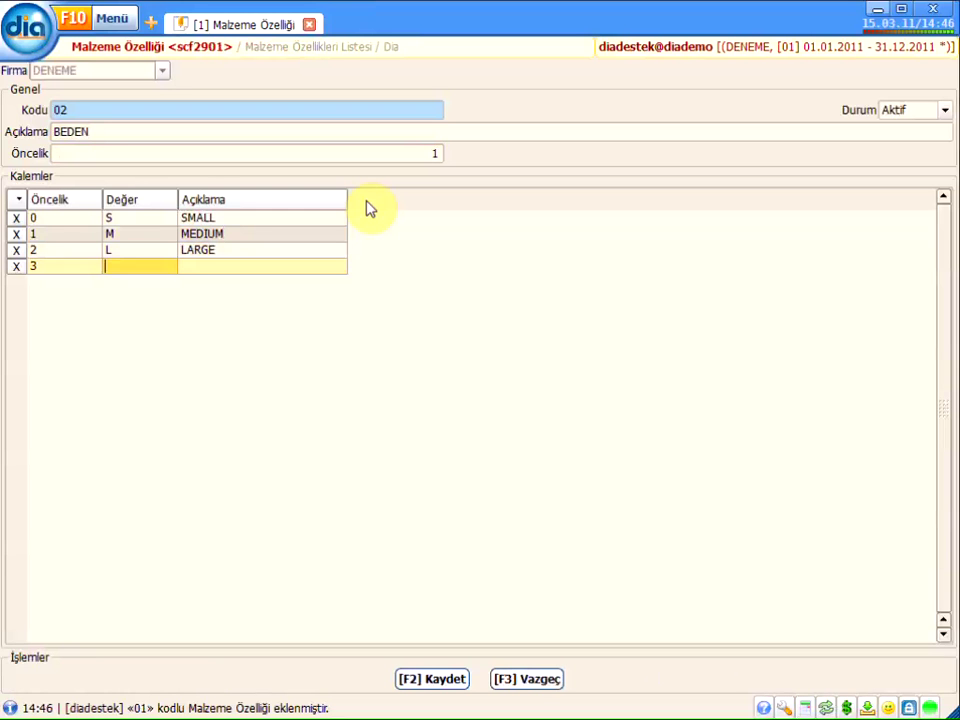
text(XL)
key(Tab)
text(E)
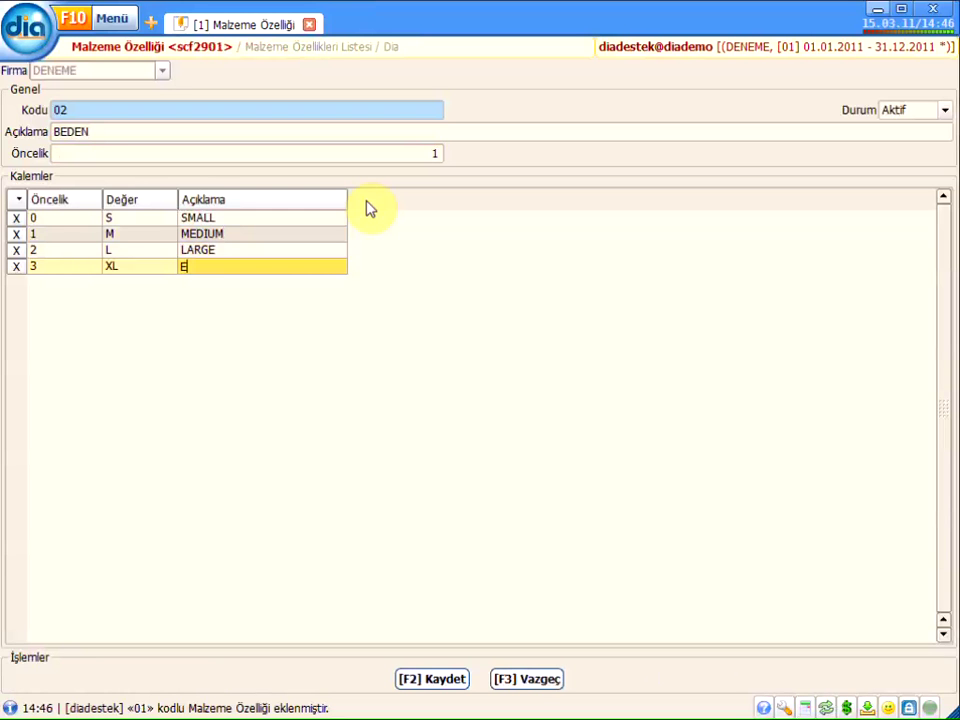
text(KSTRA LARGE)
key(Return)
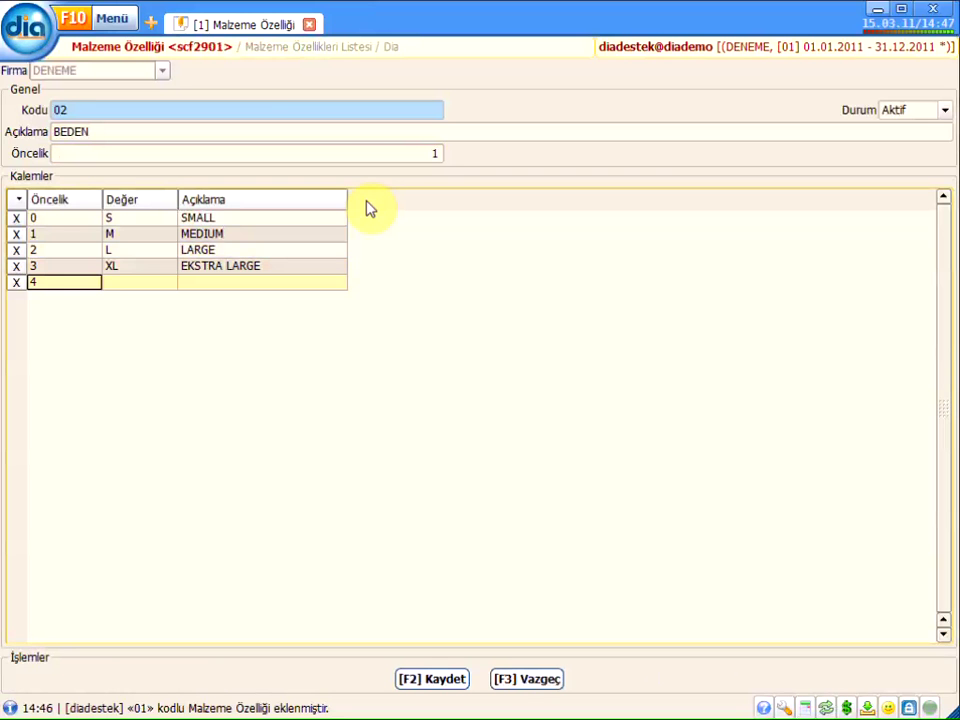
- Discard the empty item row, save the BEDEN property and close the material properties list
key(Up)
key(F2)
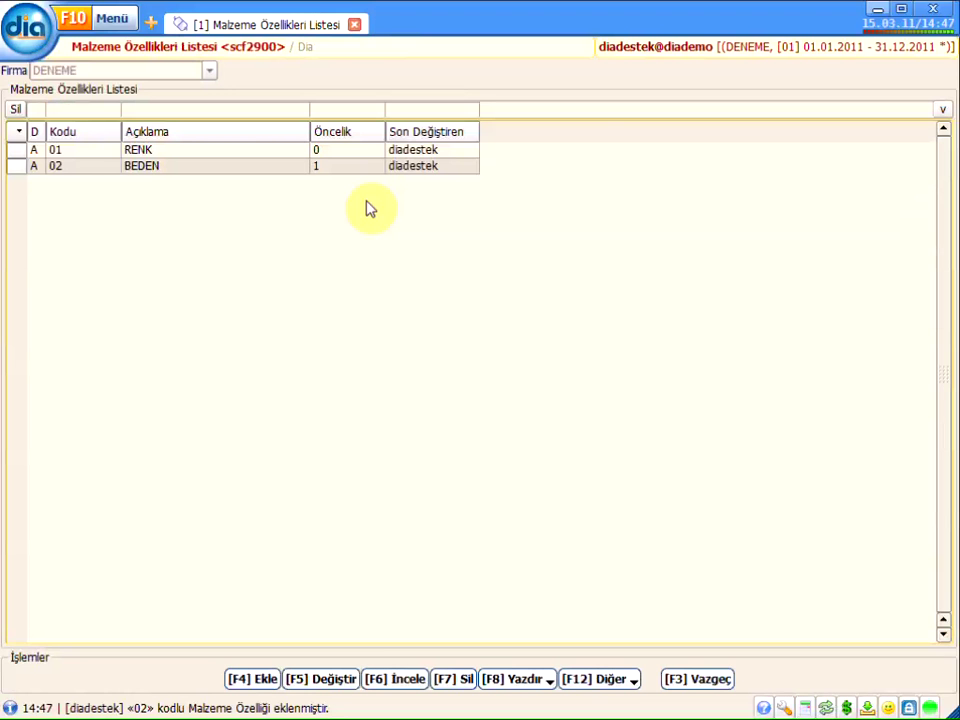
key(F3)
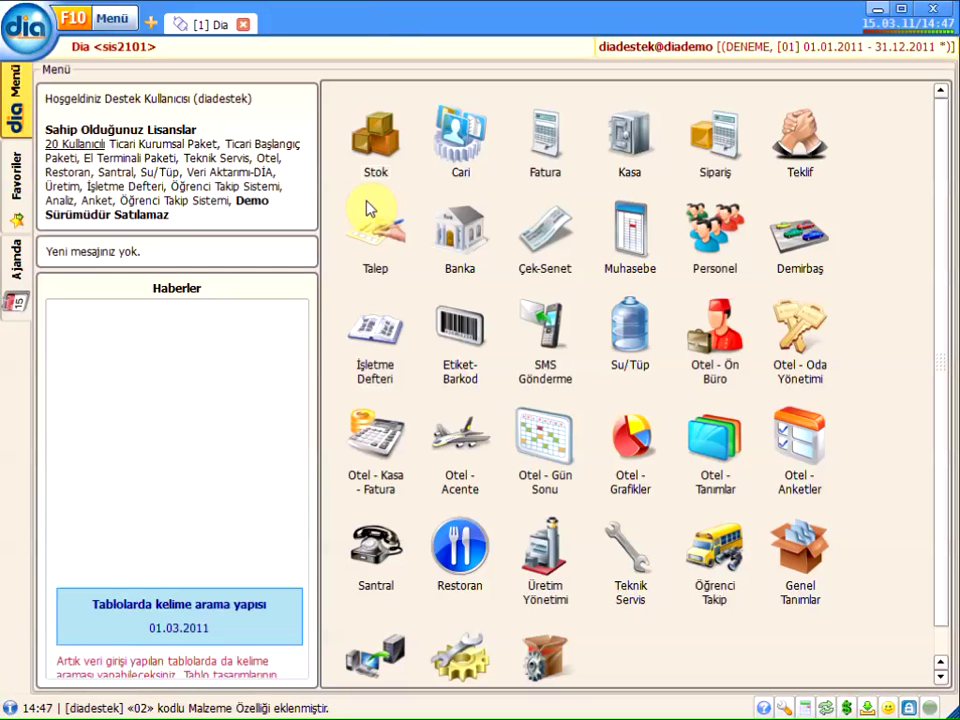
- Search the program menu for STOK MAL and open the Stok-Malzeme Listesi screen
key(F11)
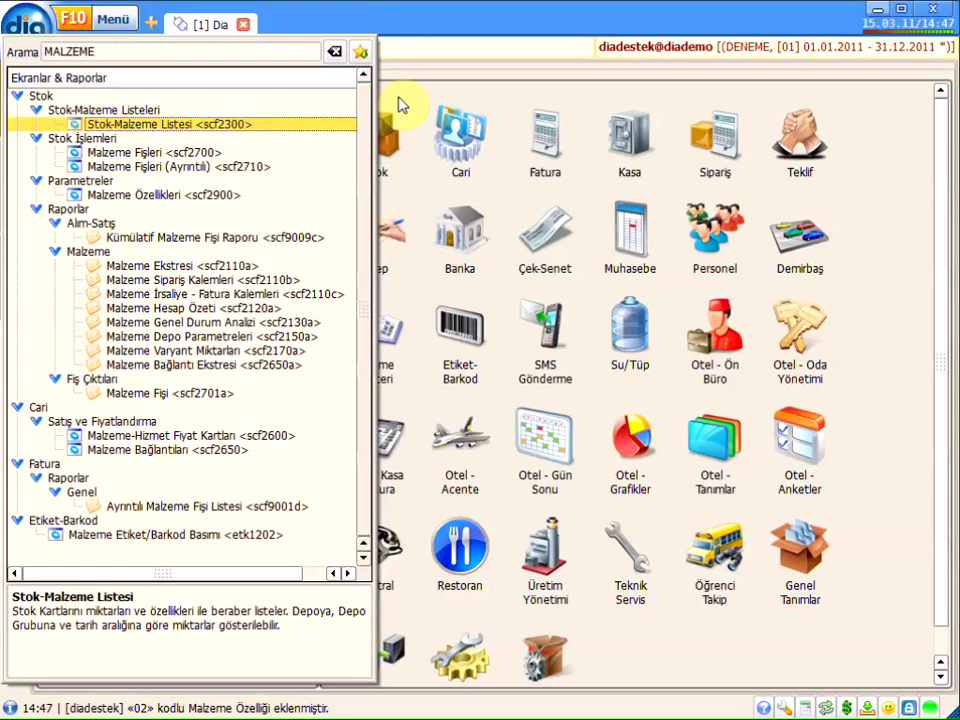
click(335, 52)
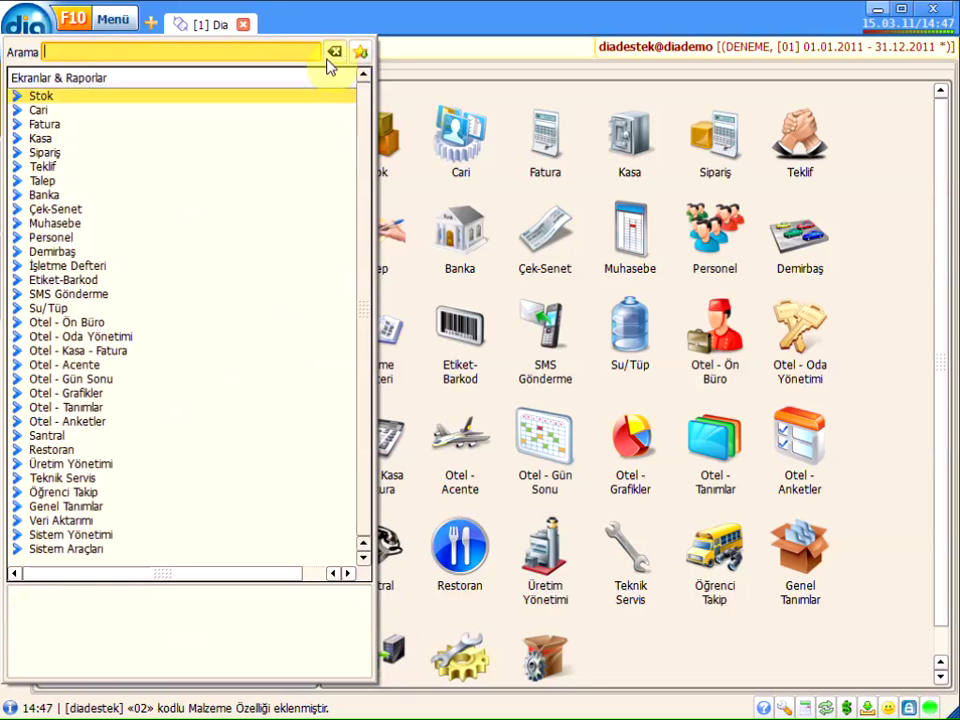
text(STOK MAL)
key(Return)
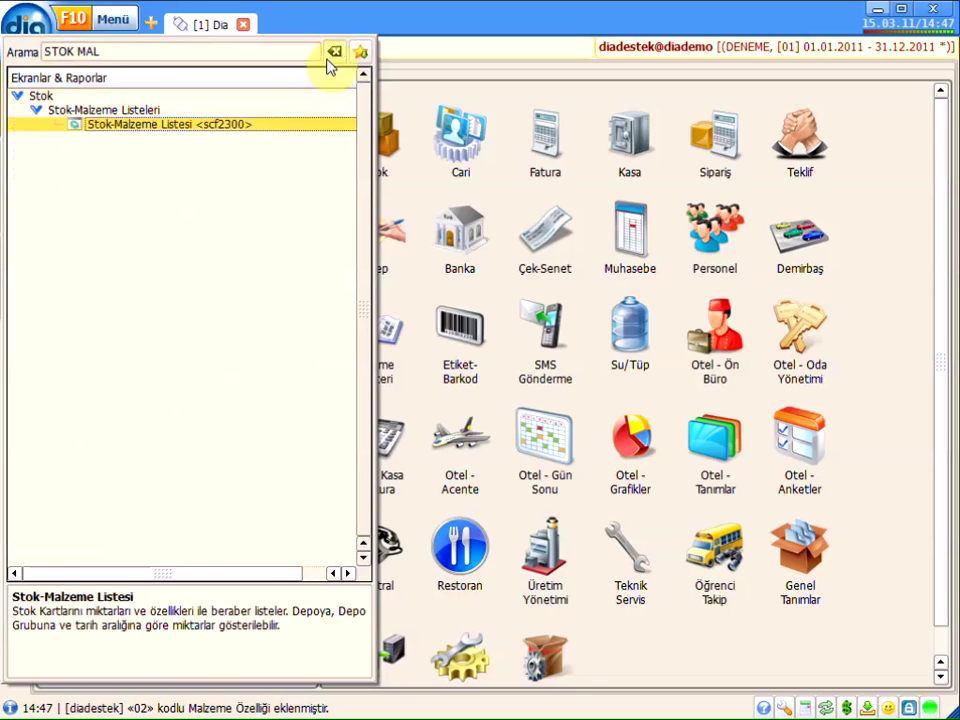
click(332, 55)
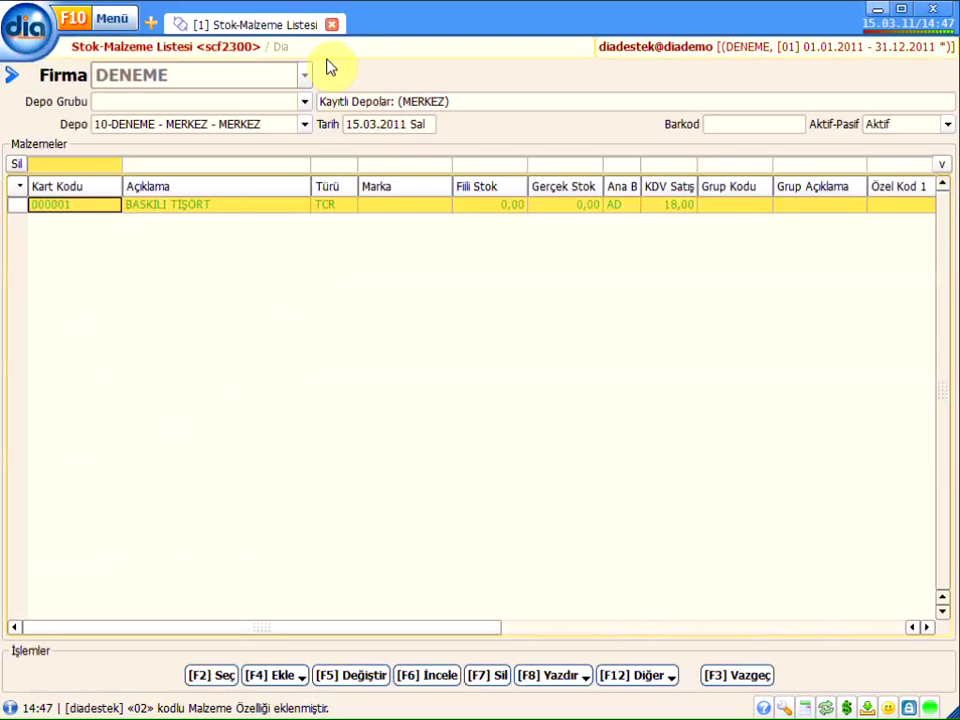
- Open the BASKILI TİŞÖRT stock card for editing and add the RENK property with the value KIRMIZI-KIRMIZI
key(F5)
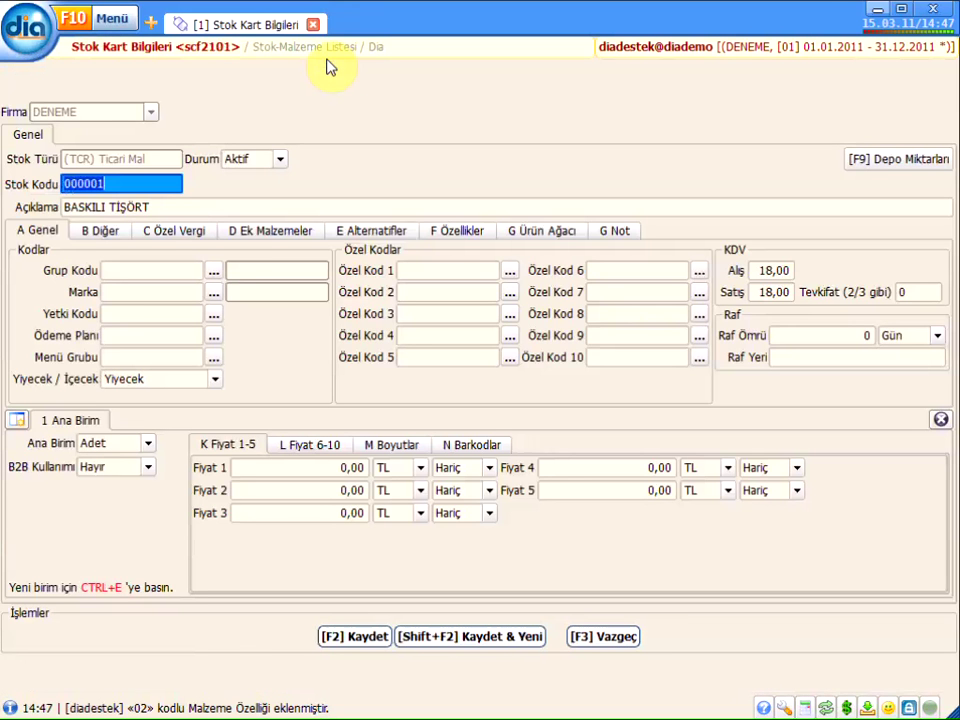
click(458, 233)
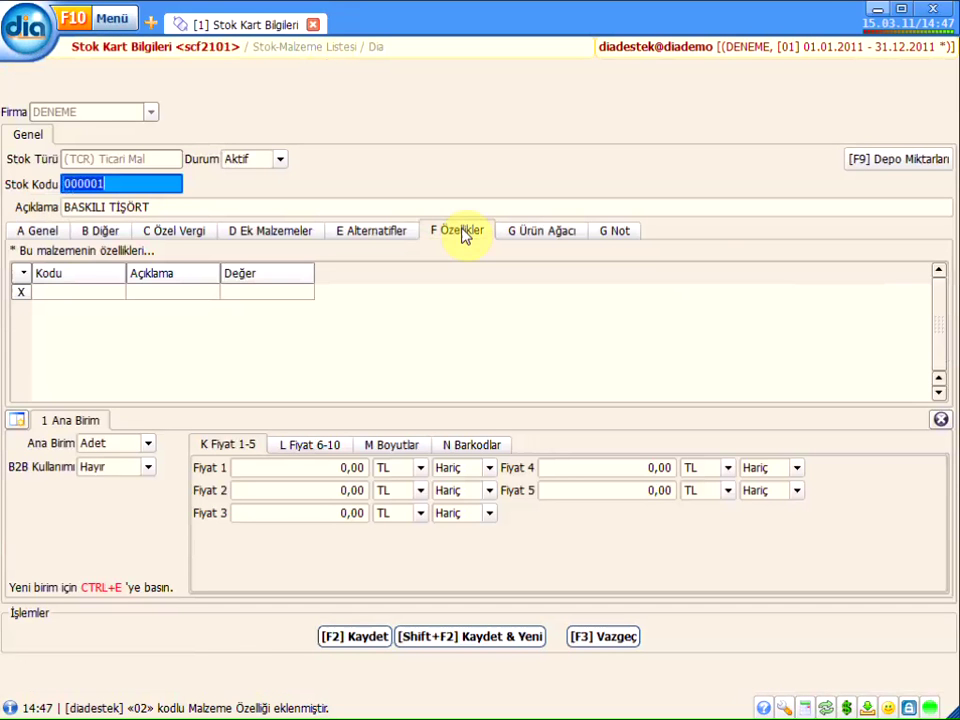
click(72, 292)
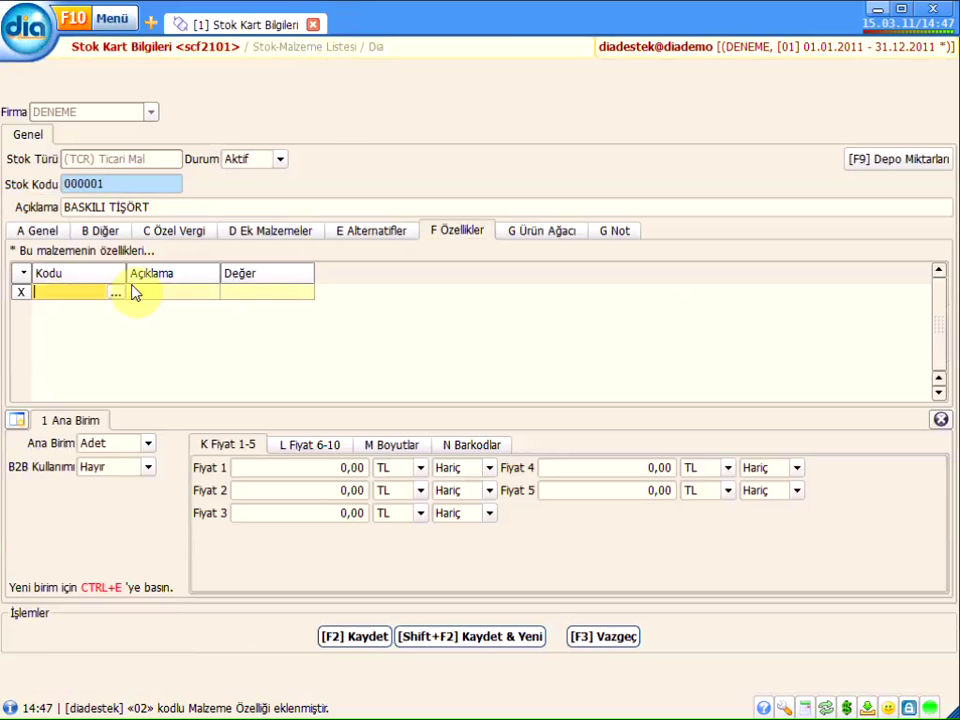
click(116, 293)
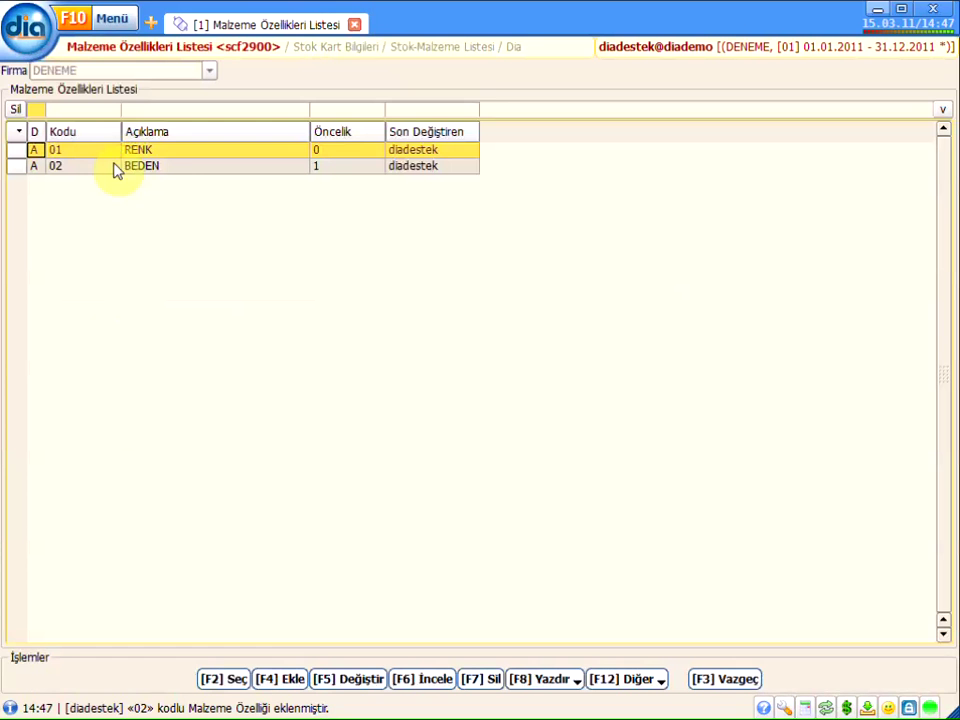
click(106, 150)
double_click(108, 150)
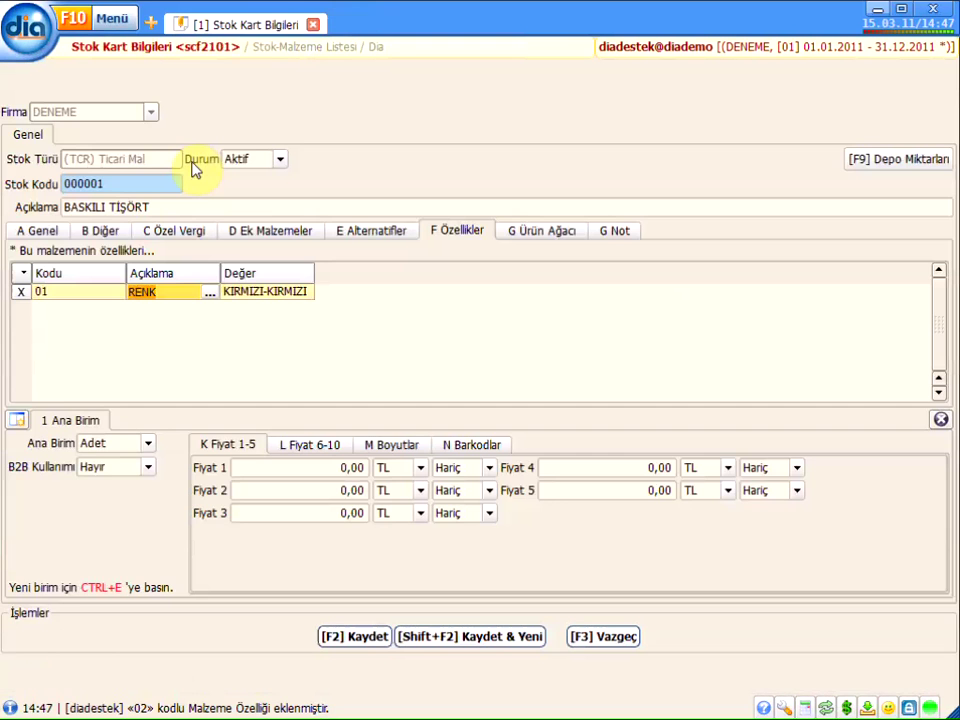
key(Return)
key(Return)
- Add two more property rows with code 01 (RENK) and the values SARI-SARI and MAVİ-MAVİ
text(01)
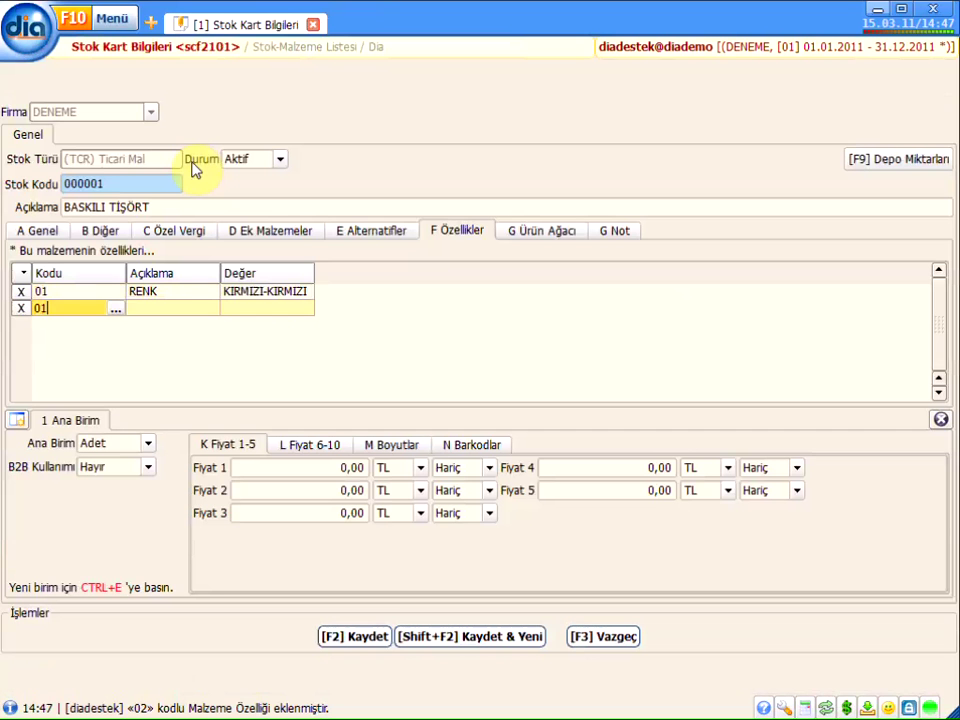
key(Return)
key(Return)
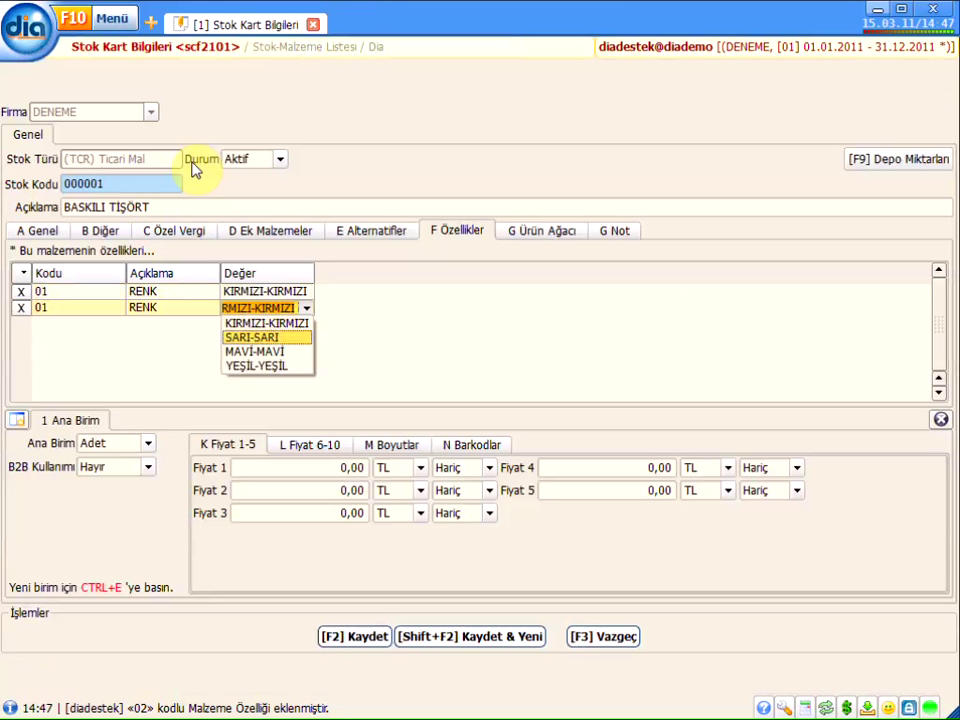
key(Return)
text(01)
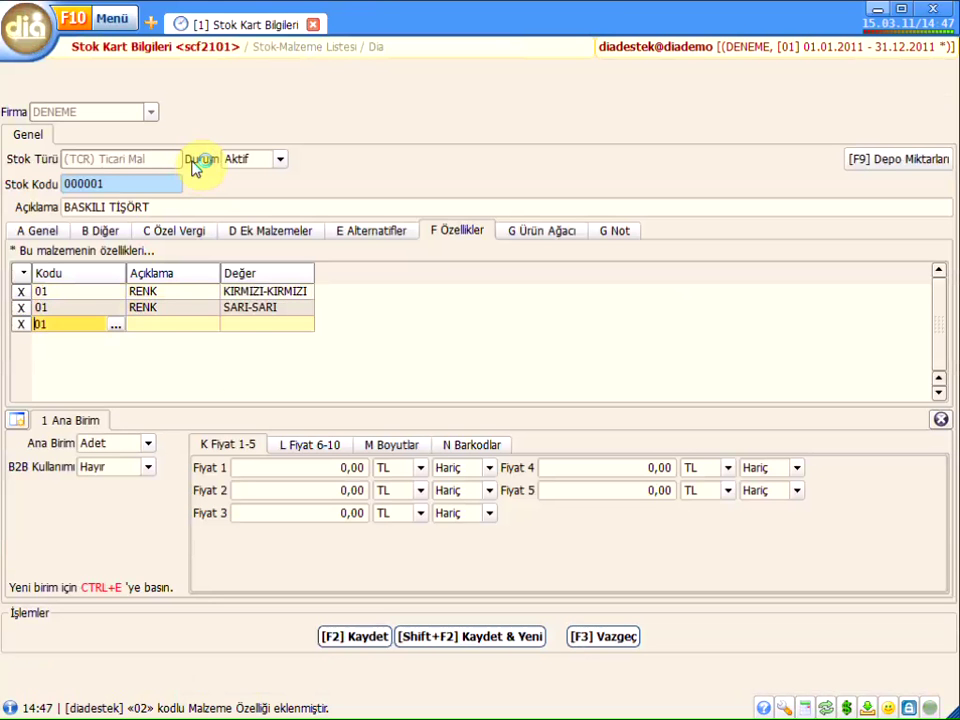
key(Return)
key(Down)
key(Down)
key(Return)
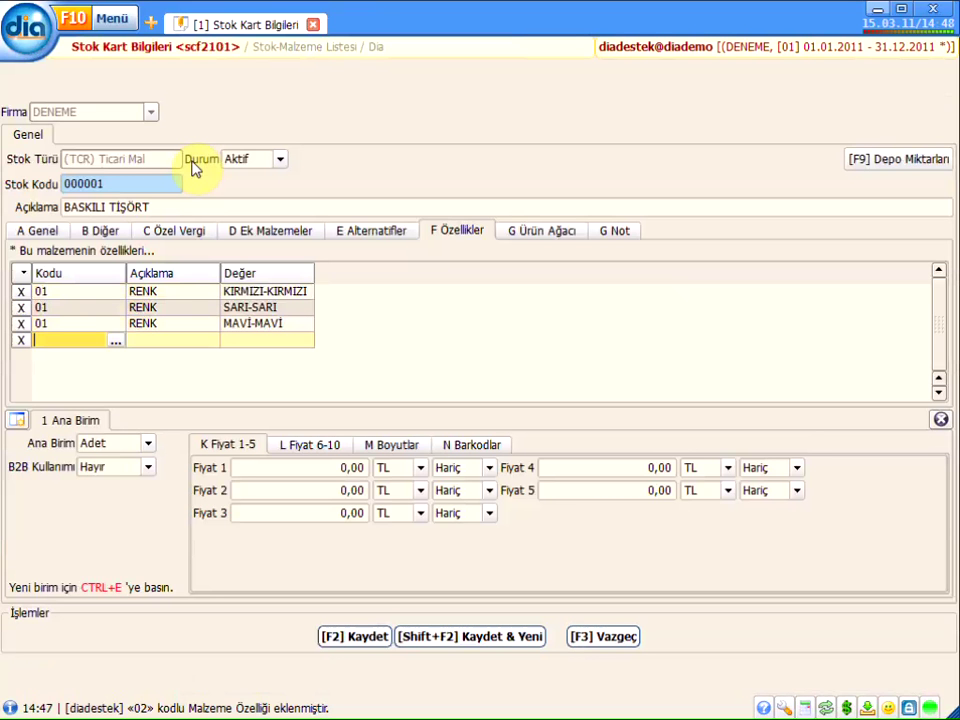
- Add two property rows with code 02 (BEDEN) and the values S-SMALL and M-MEDIUM
text(02)
key(Return)
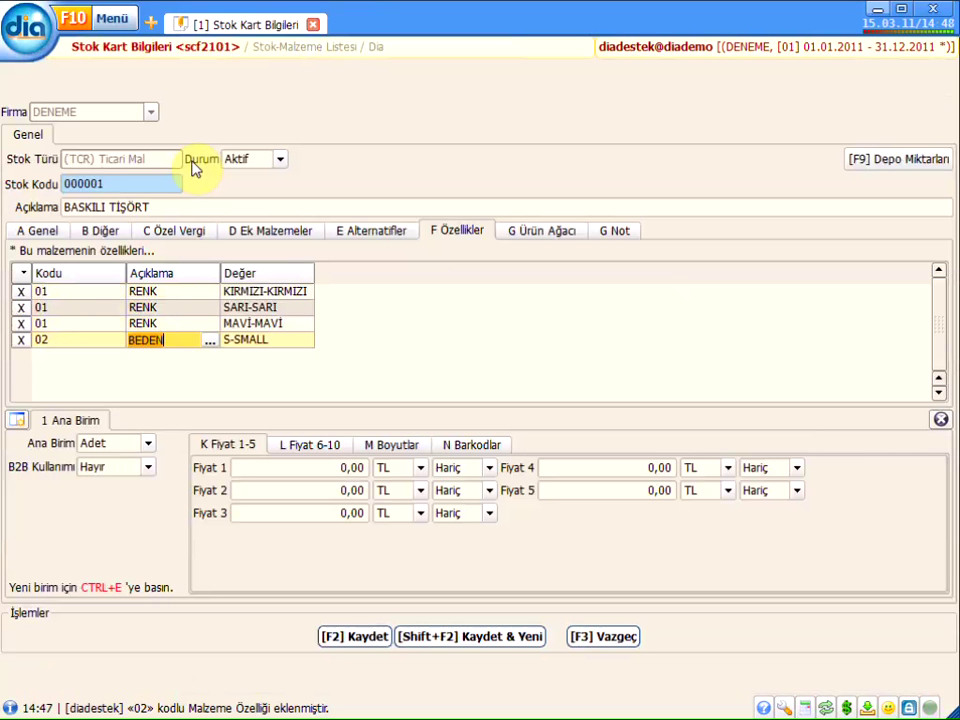
key(Return)
text(02)
key(Return)
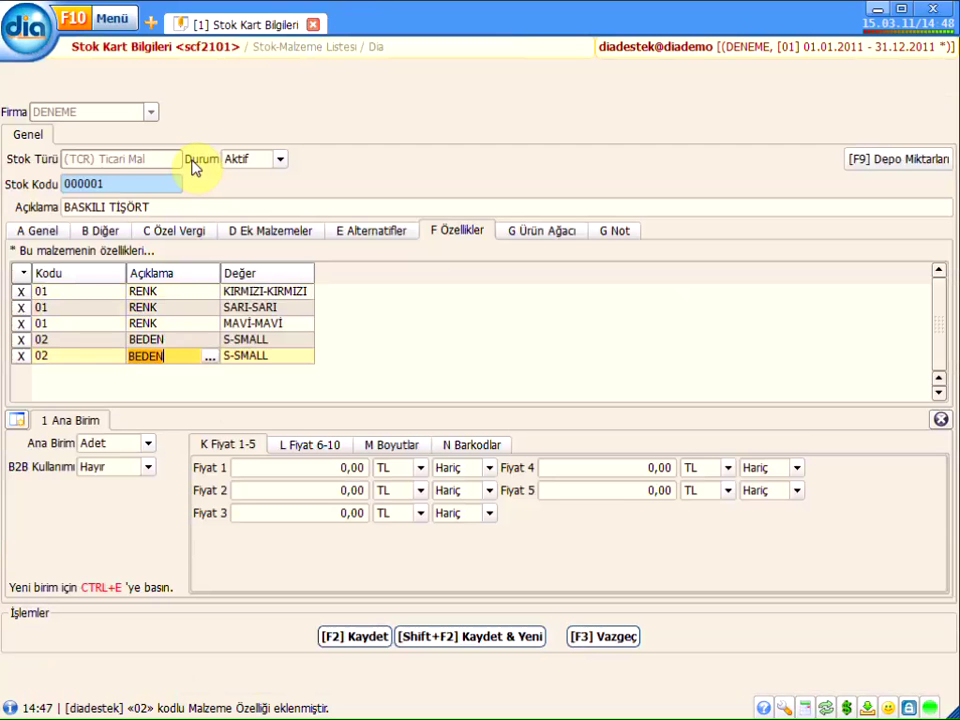
key(Return)
key(Down)
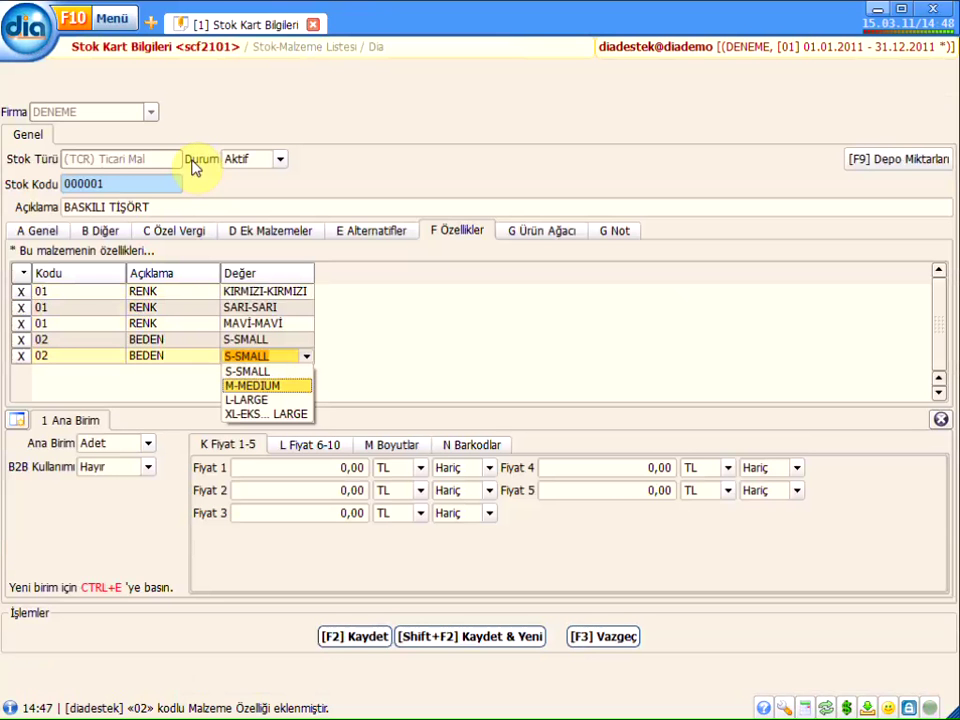
key(Return)
- Add another code 02 (BEDEN) row with the value L-LARGE and leave the stock card without saving its changes
text(02)
key(Return)
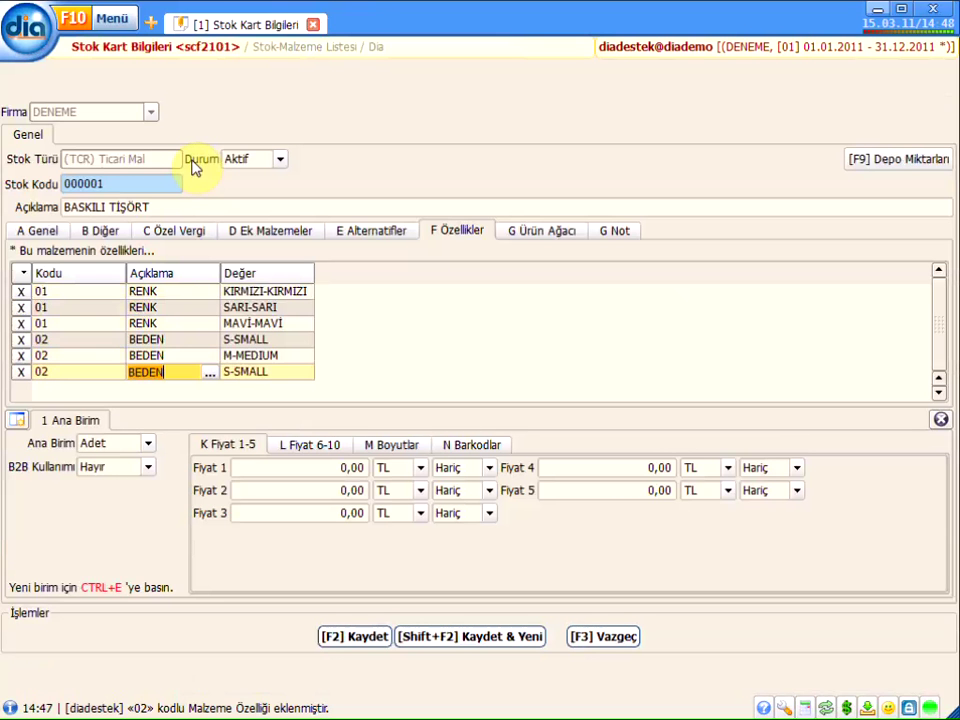
key(Return)
key(Down)
key(Down)
key(Return)
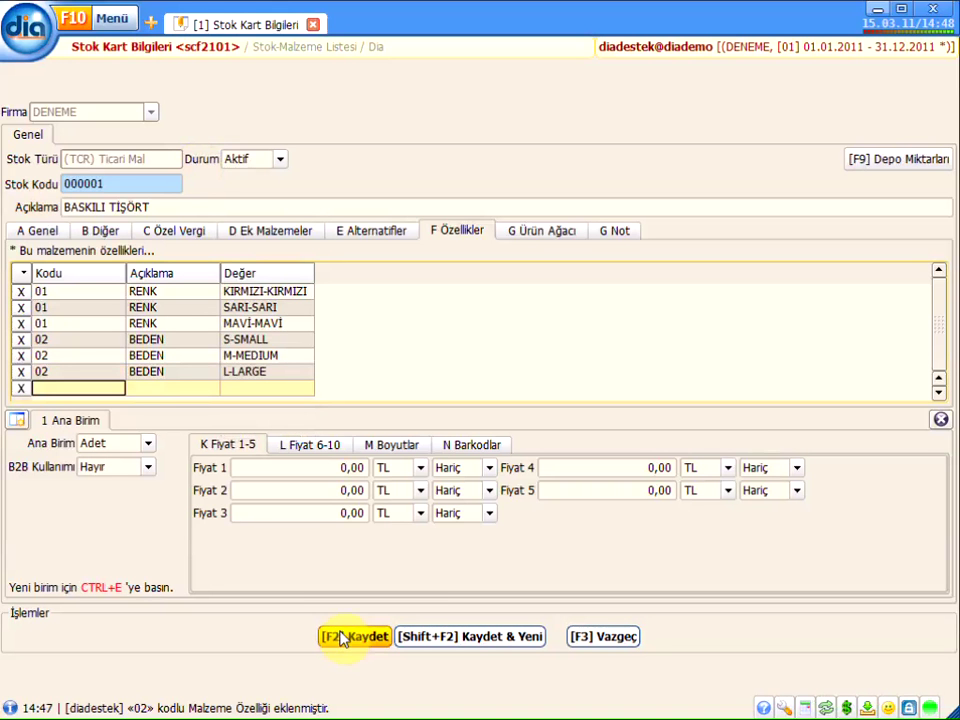
click(600, 637)
click(601, 398)
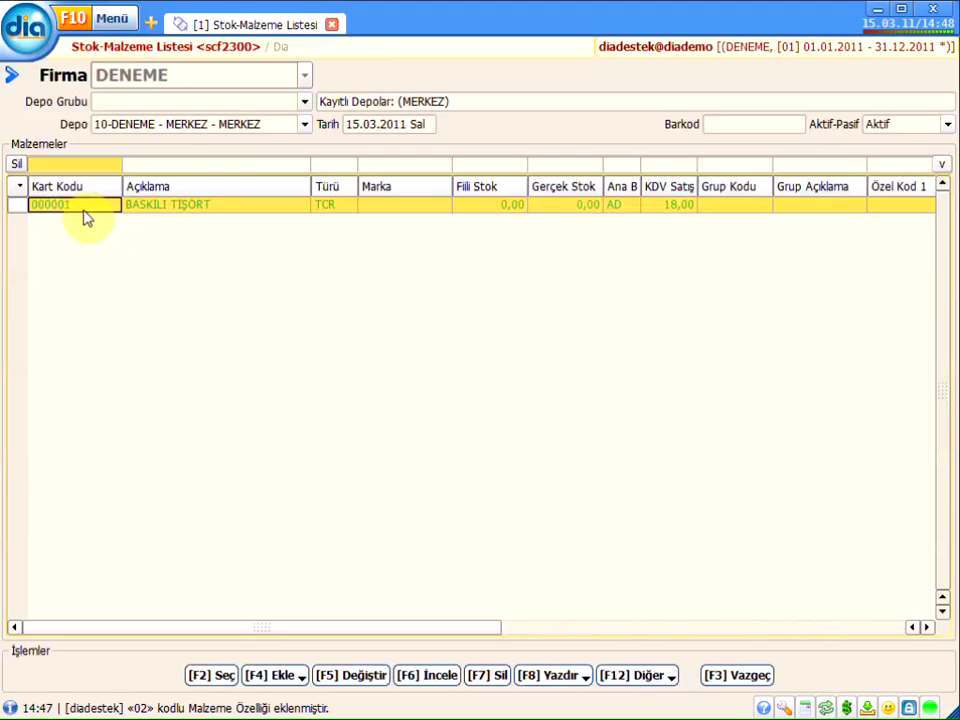
- Open Hızlı Varyant Tanımlama for BASKILI TİŞÖRT and select KIRMIZI-KIRMIZI, SARI-SARI and MAVİ-MAVİ under 01/RENK
key(F12)
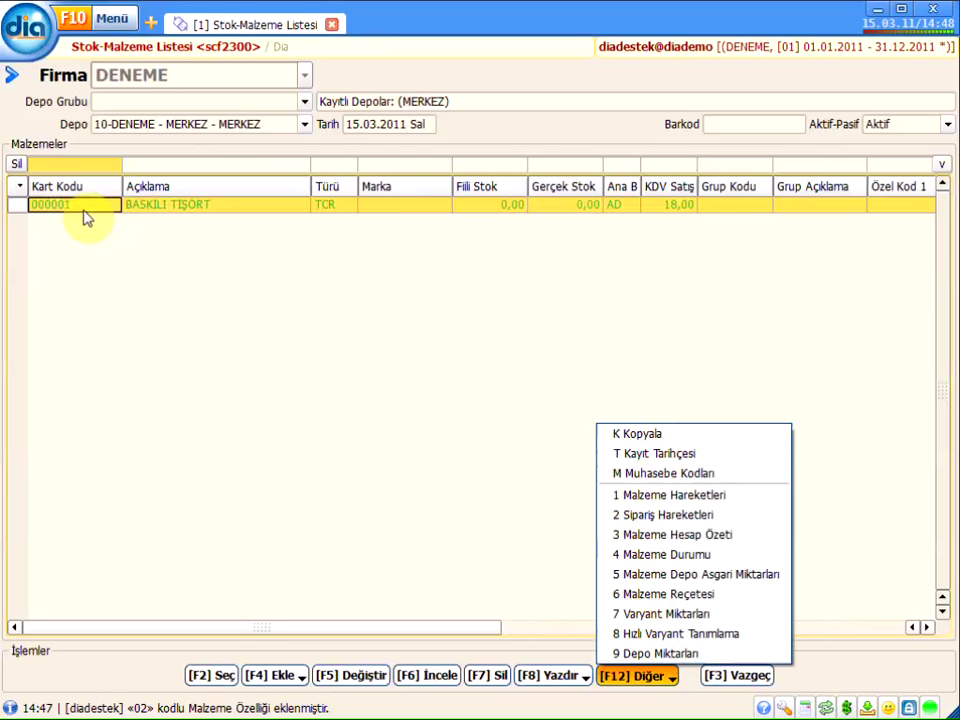
key(Down)
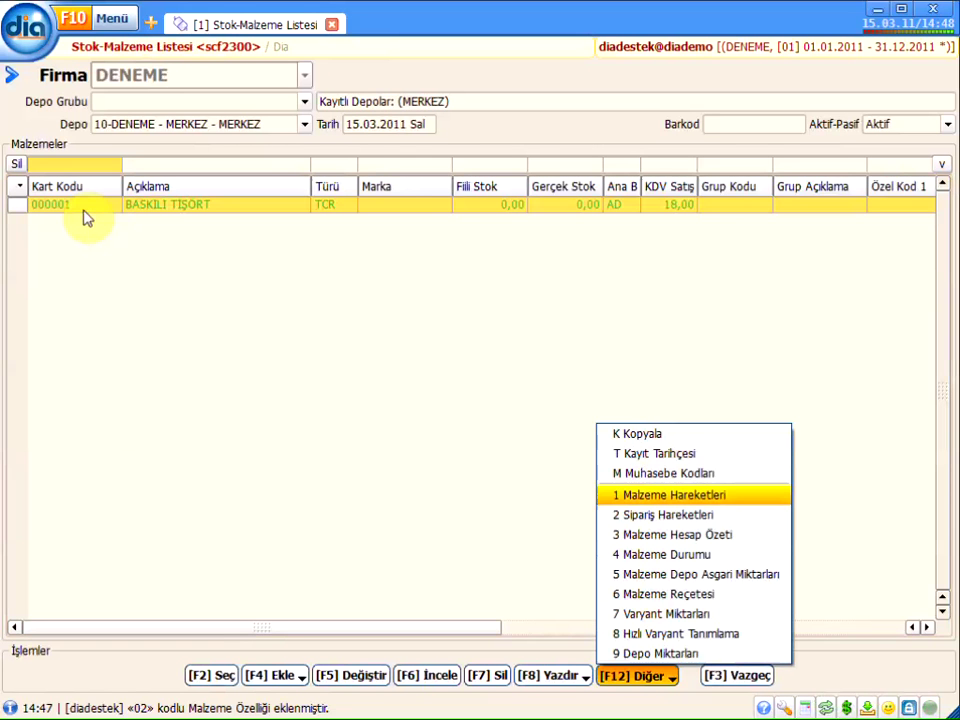
key(8)
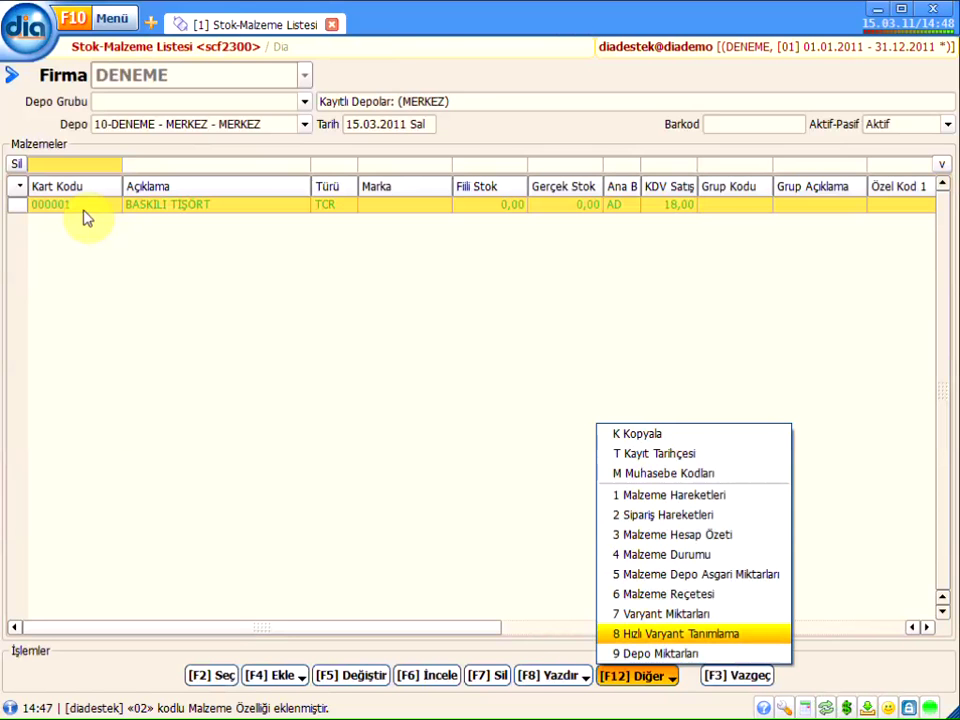
key(Return)
click(14, 174)
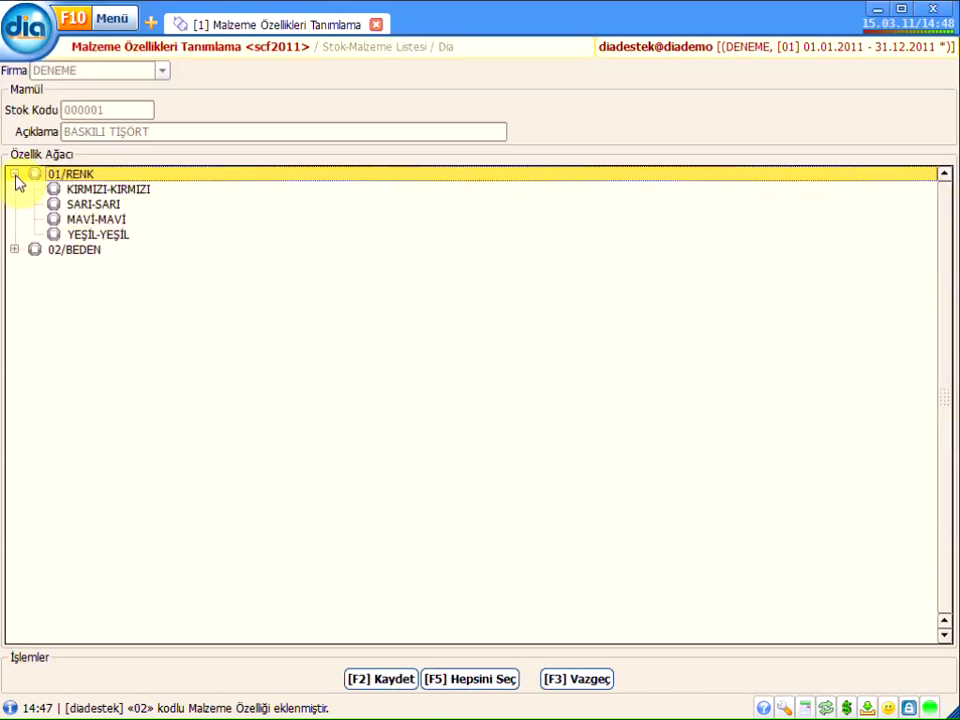
click(76, 192)
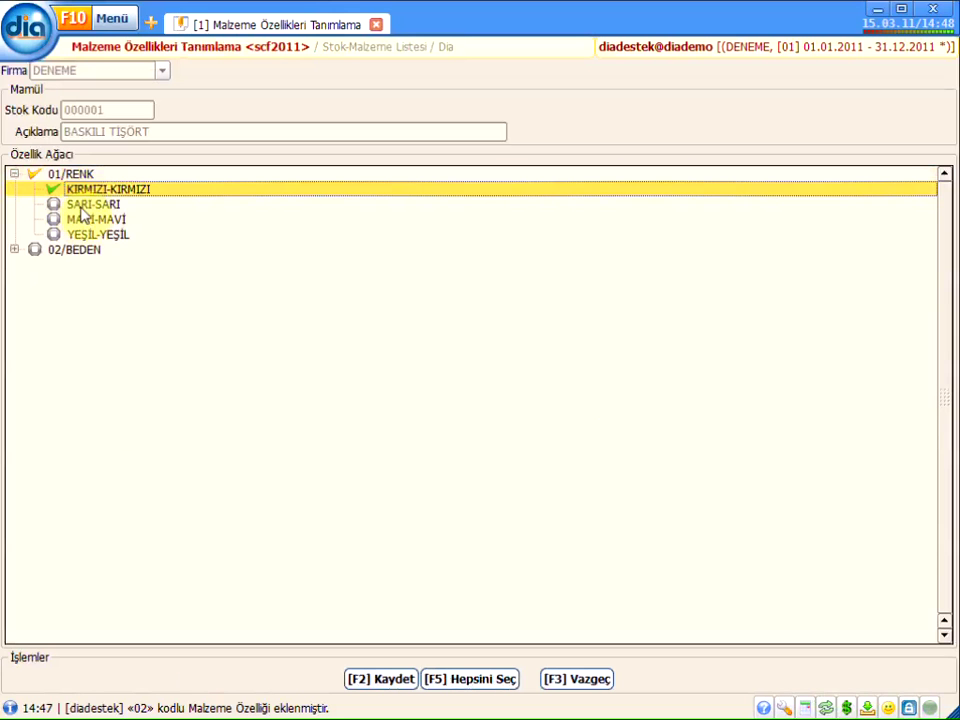
click(81, 205)
click(81, 219)
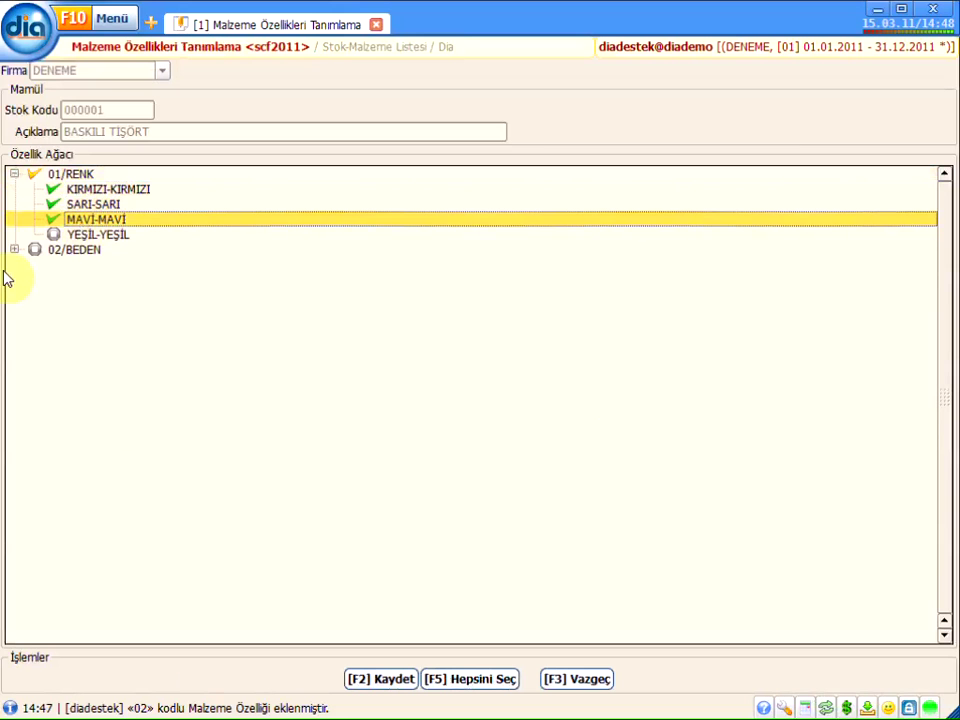
- Select M-MEDIUM, L-LARGE and XL-EKSTRA LARGE under 02/BEDEN and save the material's property definition
click(14, 249)
click(66, 281)
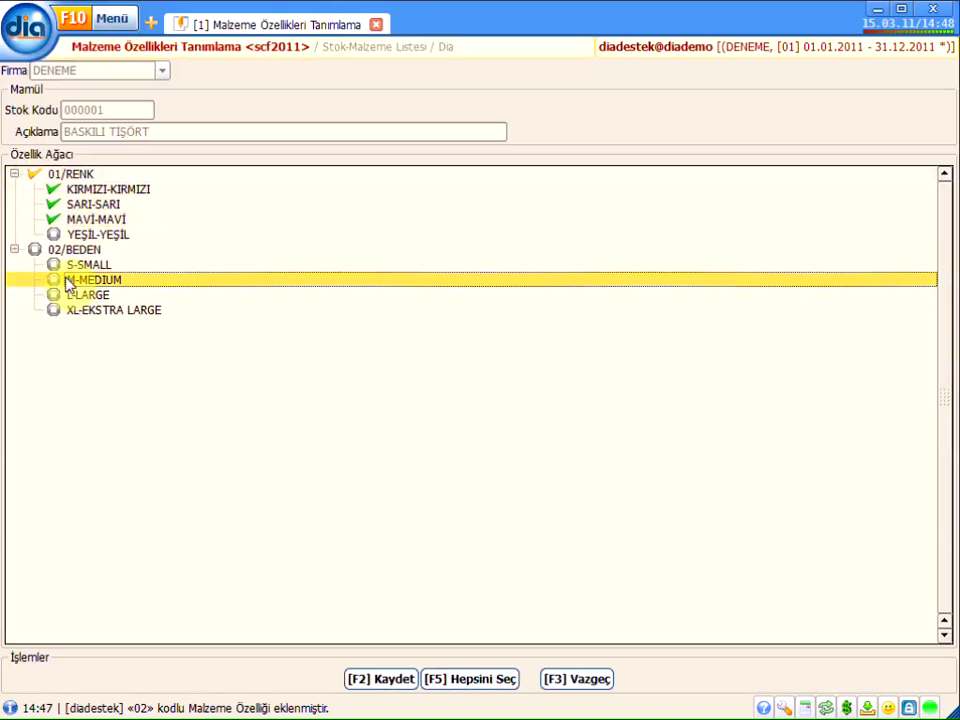
click(62, 311)
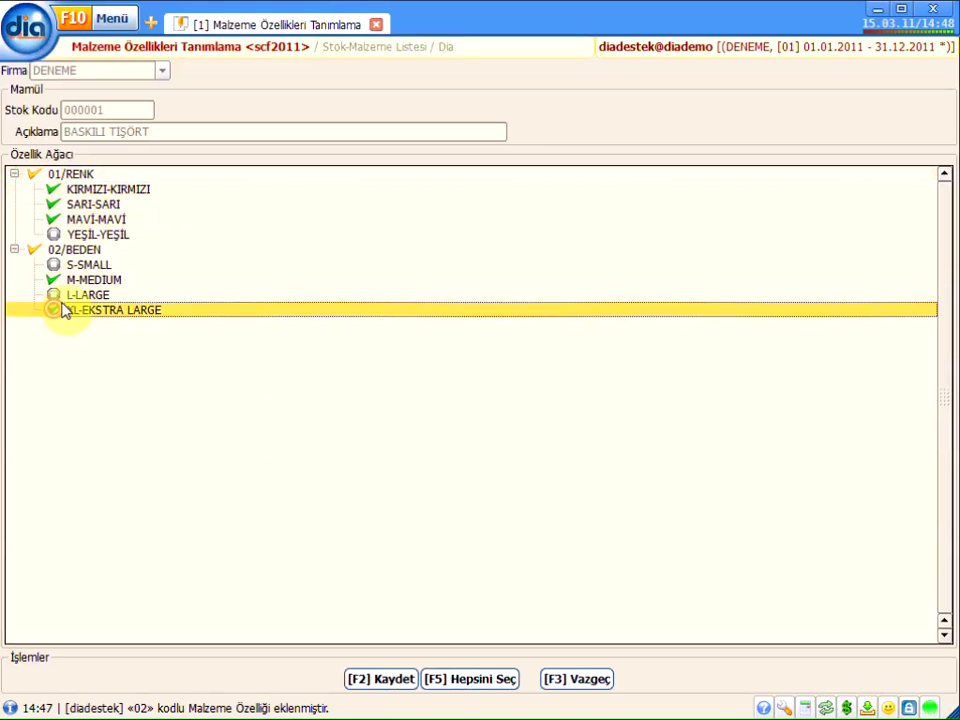
click(55, 296)
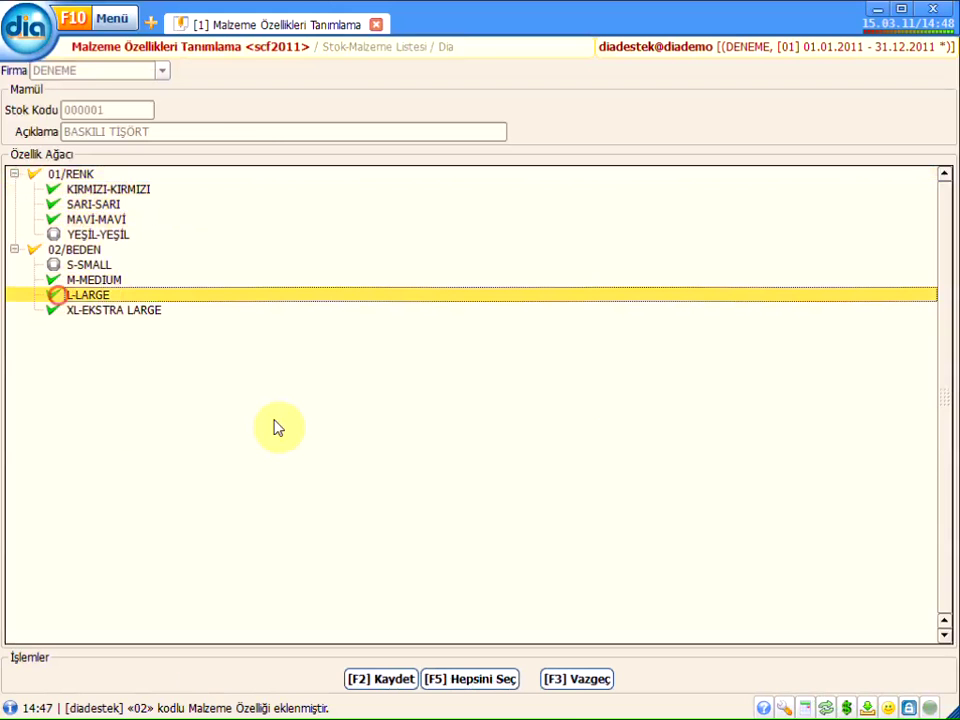
click(389, 682)
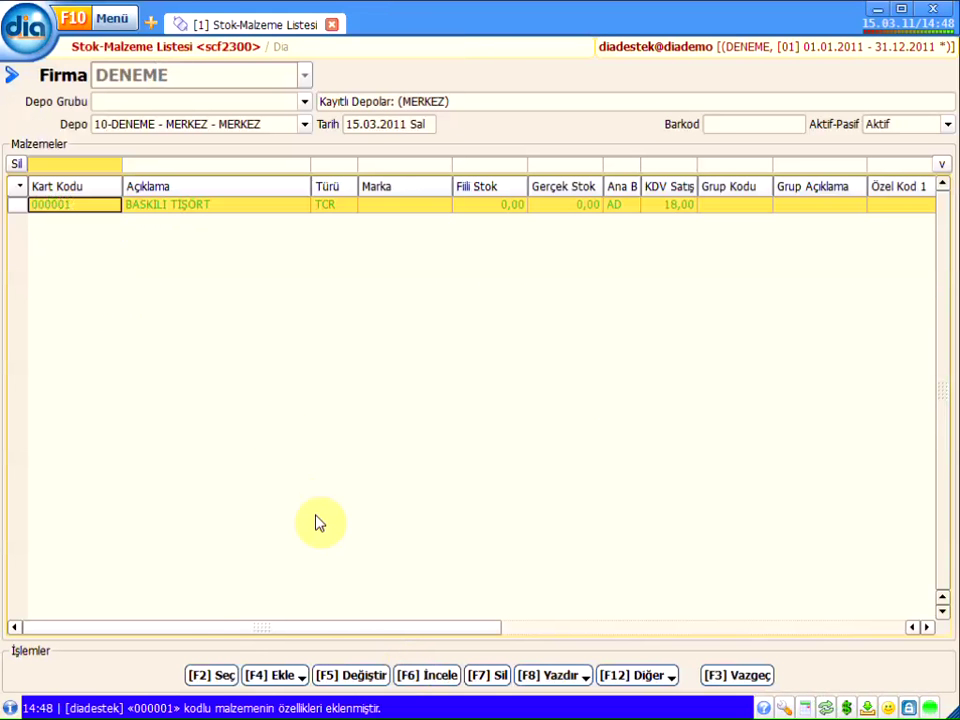
- Close the stock material list, search the screens for FATURA LİS and open Fatura Listesi <scf2220>
click(737, 677)
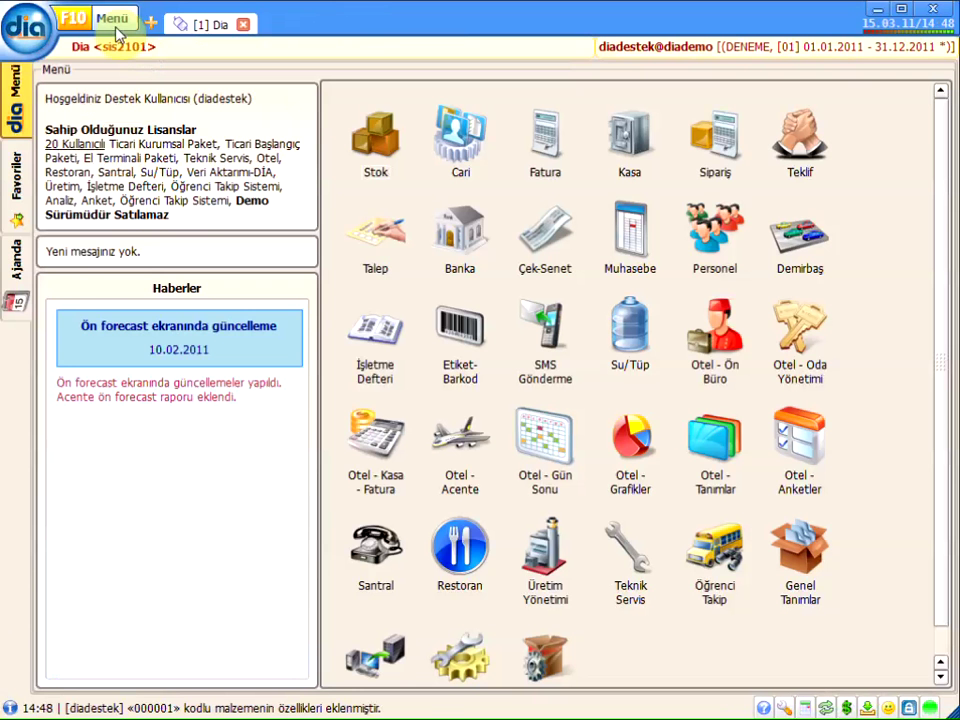
click(113, 20)
key(BackSpace)
key(BackSpace)
key(BackSpace)
key(BackSpace)
key(BackSpace)
key(BackSpace)
key(BackSpace)
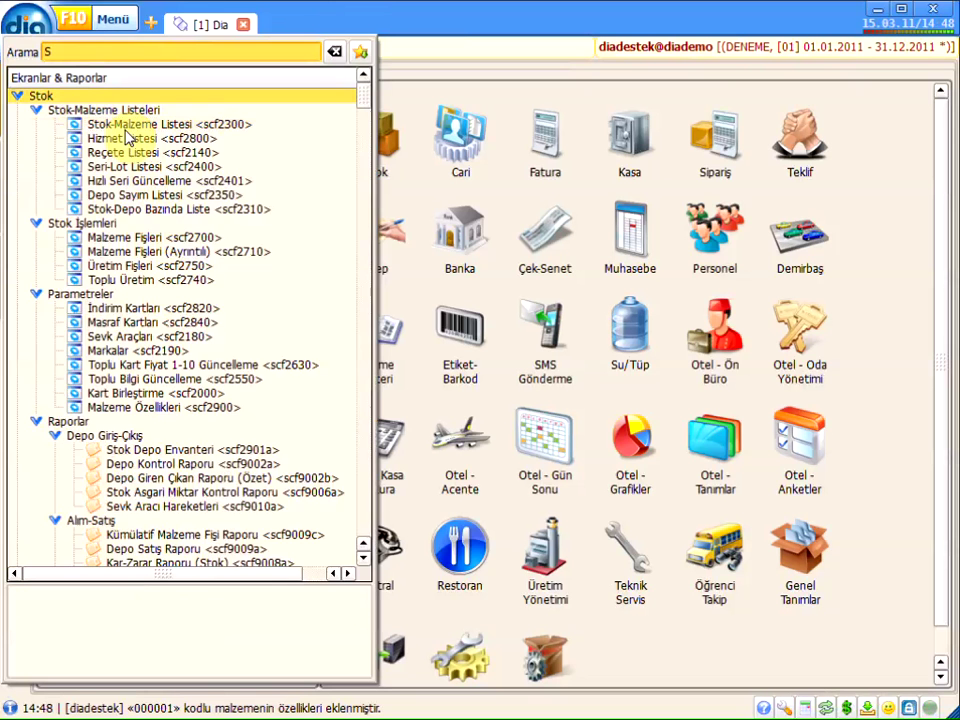
key(BackSpace)
text(FATURA)
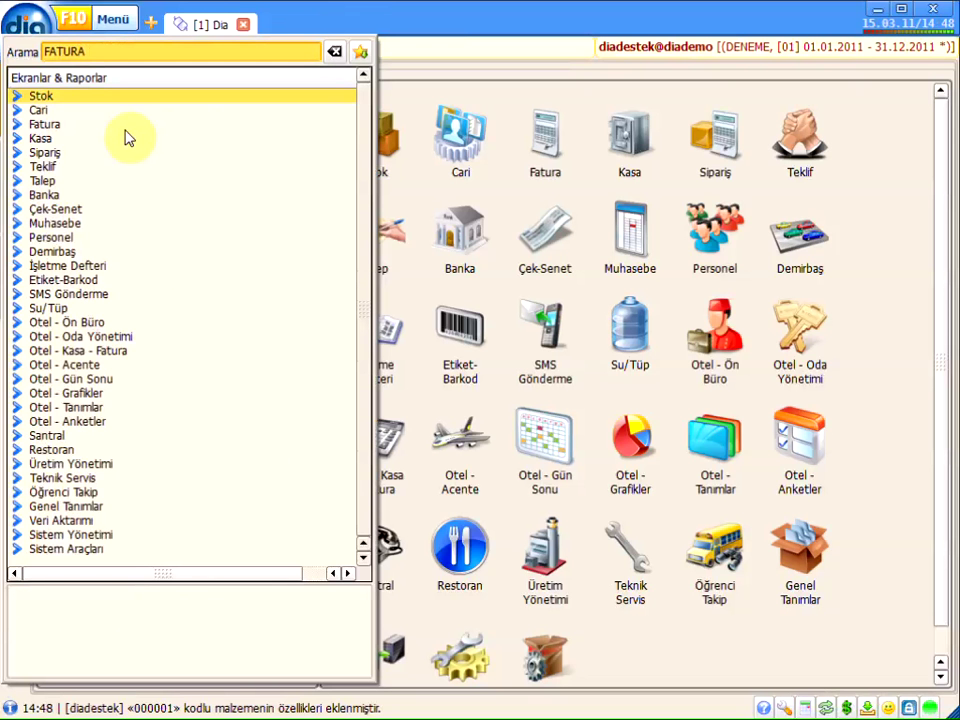
text( LİS)
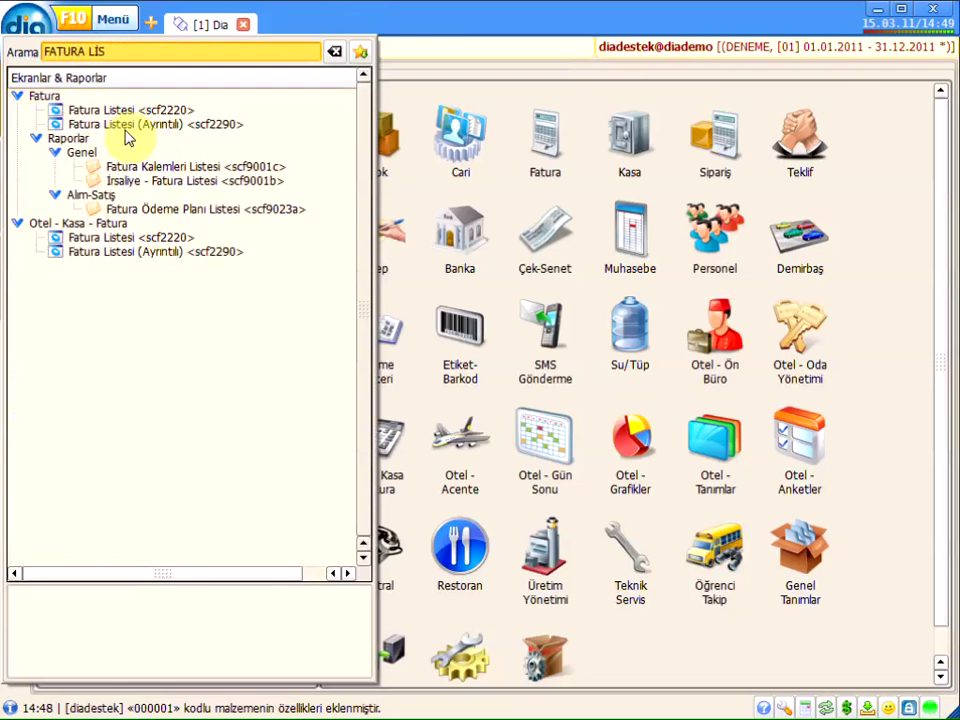
key(Down)
key(Return)
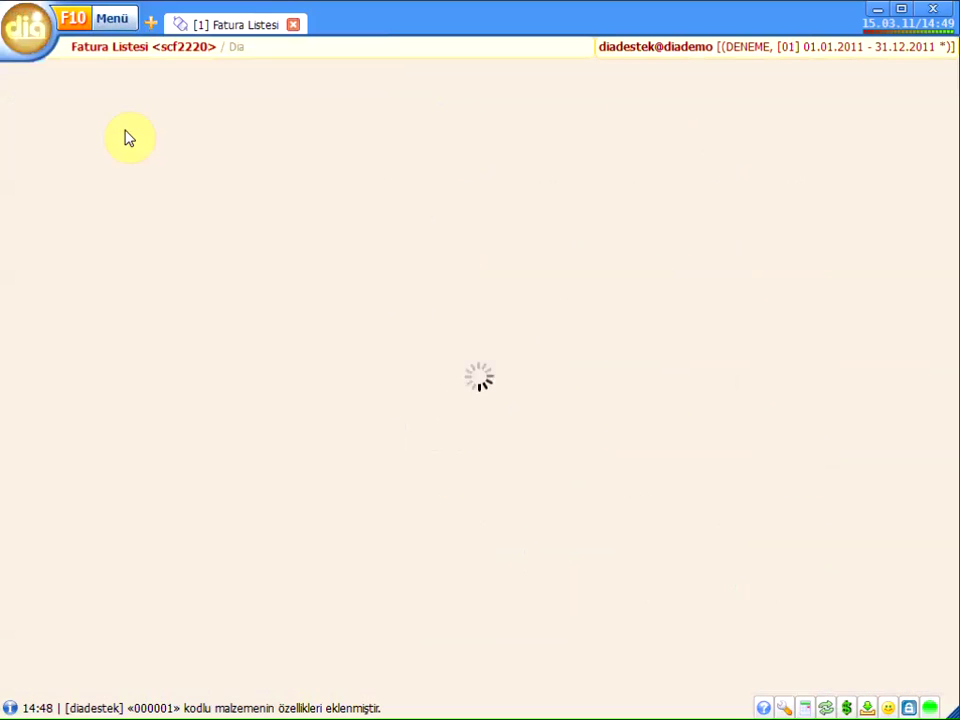
- Start a new sales invoice of the type PERAKENDE SATIŞ from the invoice list
key(F4)
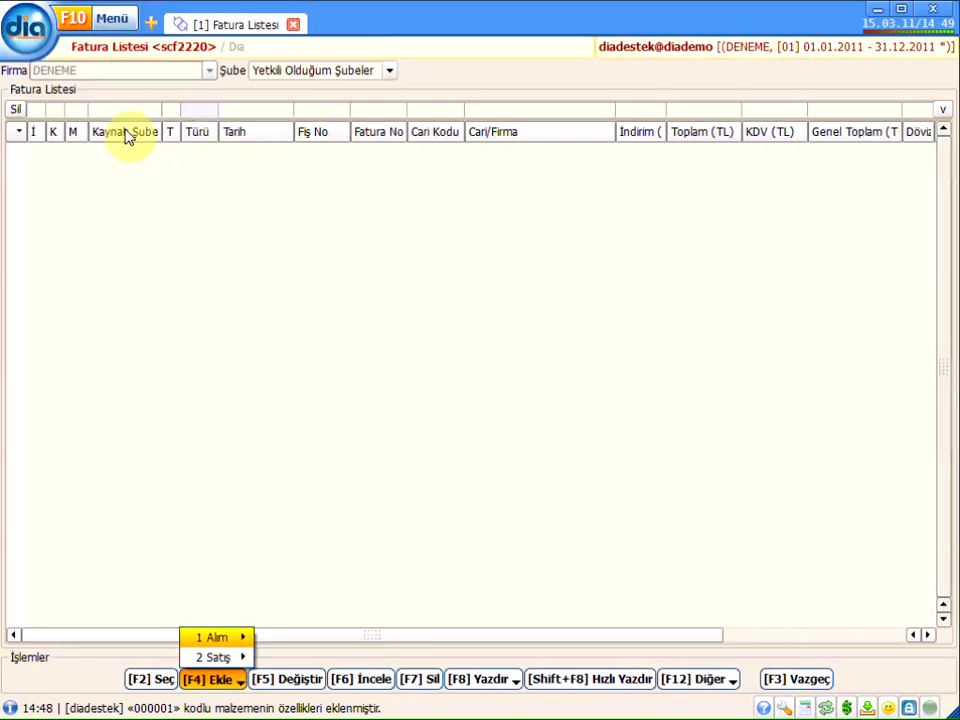
key(2)
key(1)
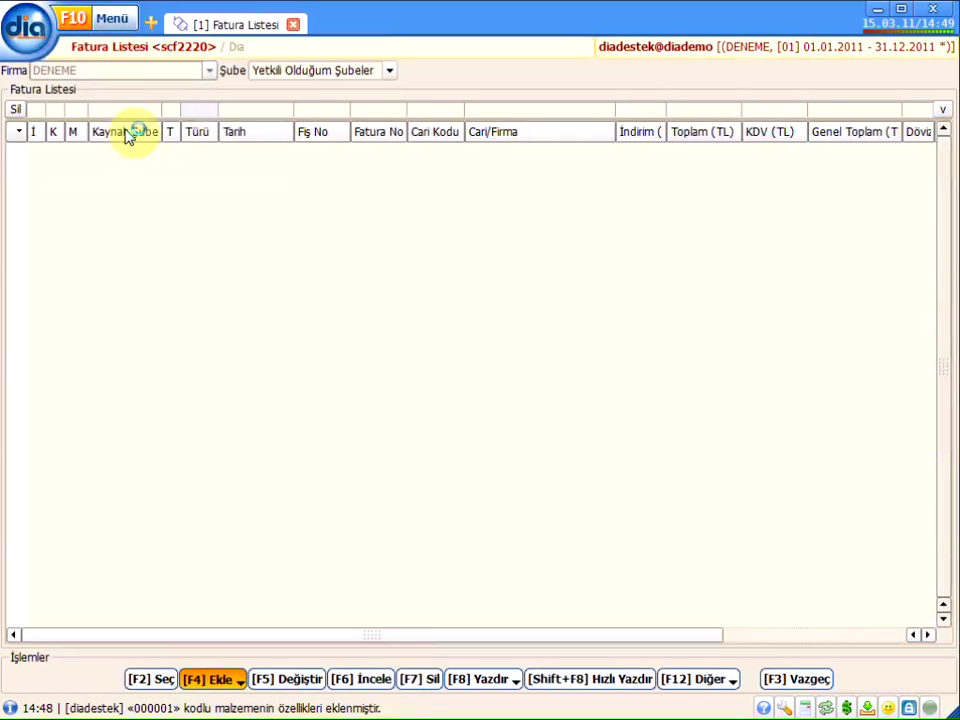
- Leave the invoice header at its defaults and enter material 000001 on the first item line
key(Tab)
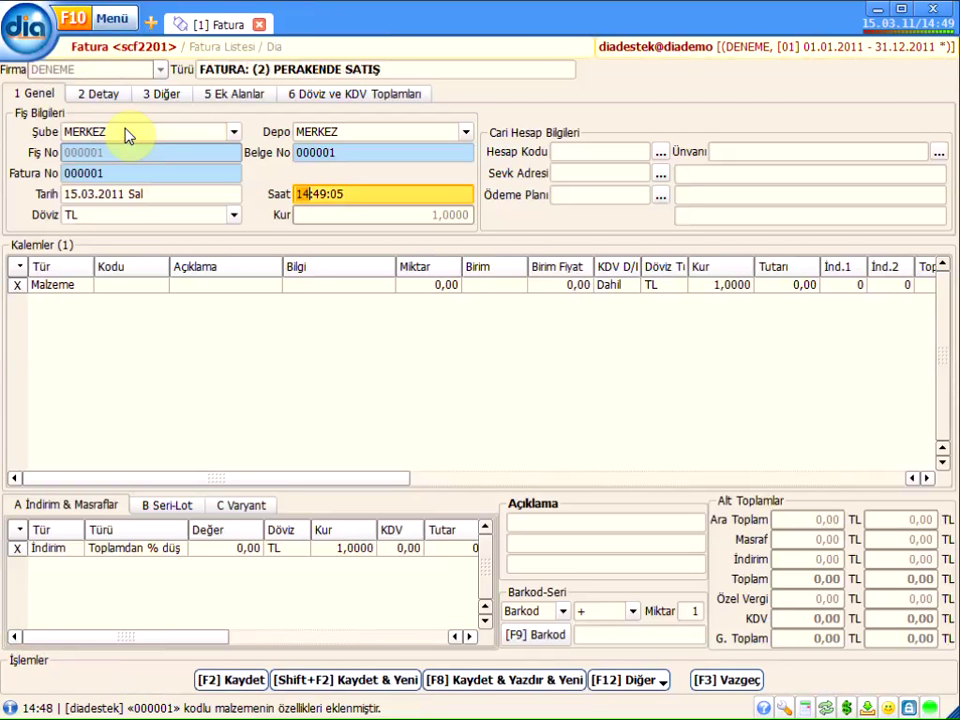
key(Tab)
key(Tab)
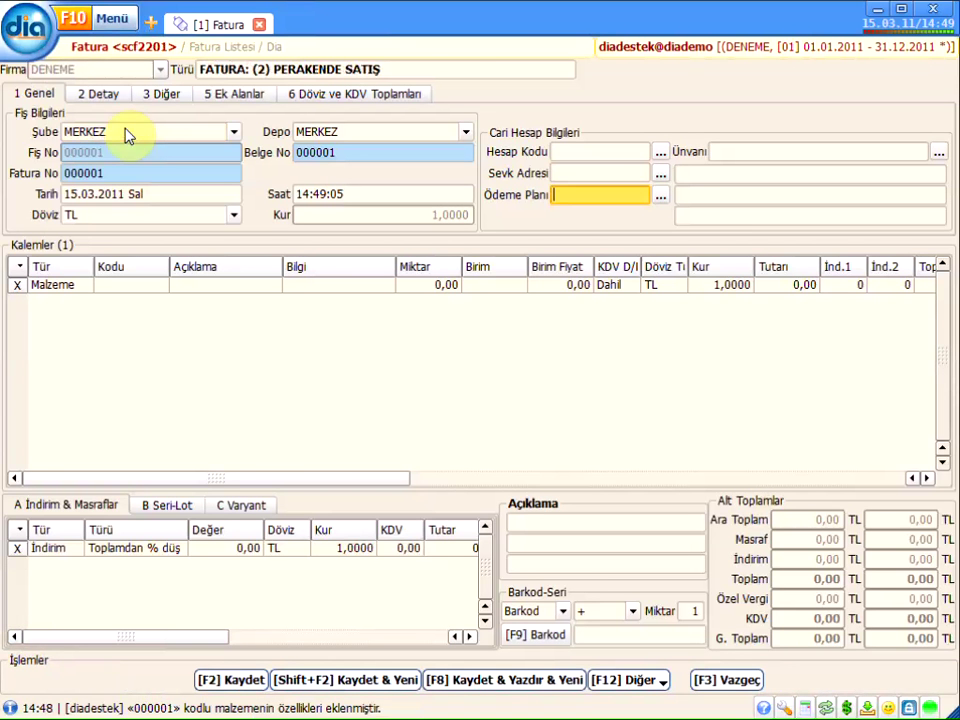
key(Tab)
key(Tab)
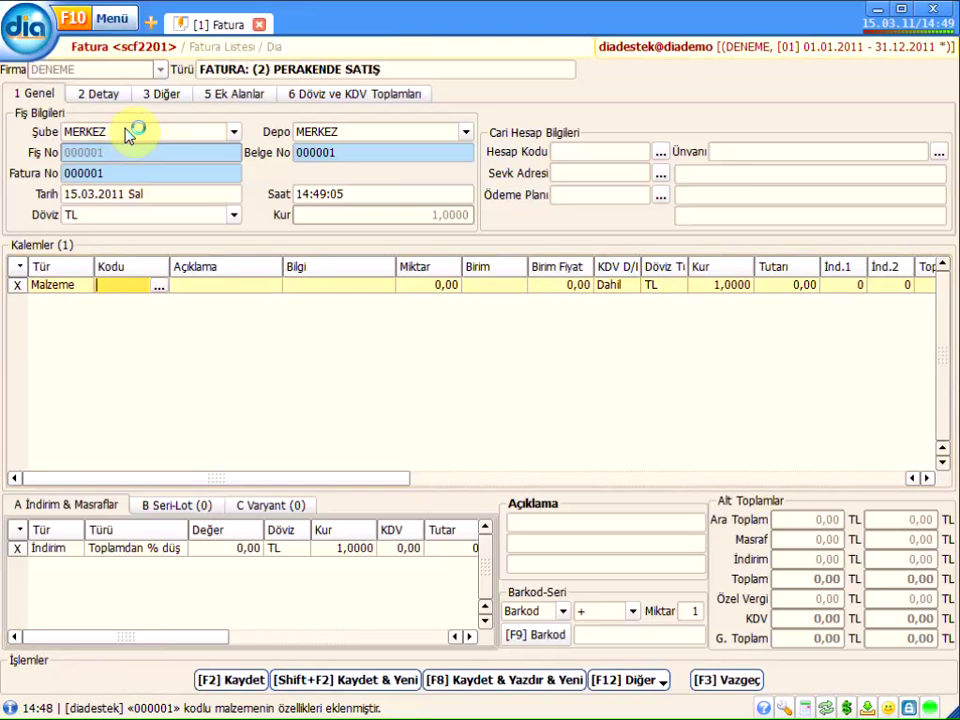
key(Return)
key(Return)
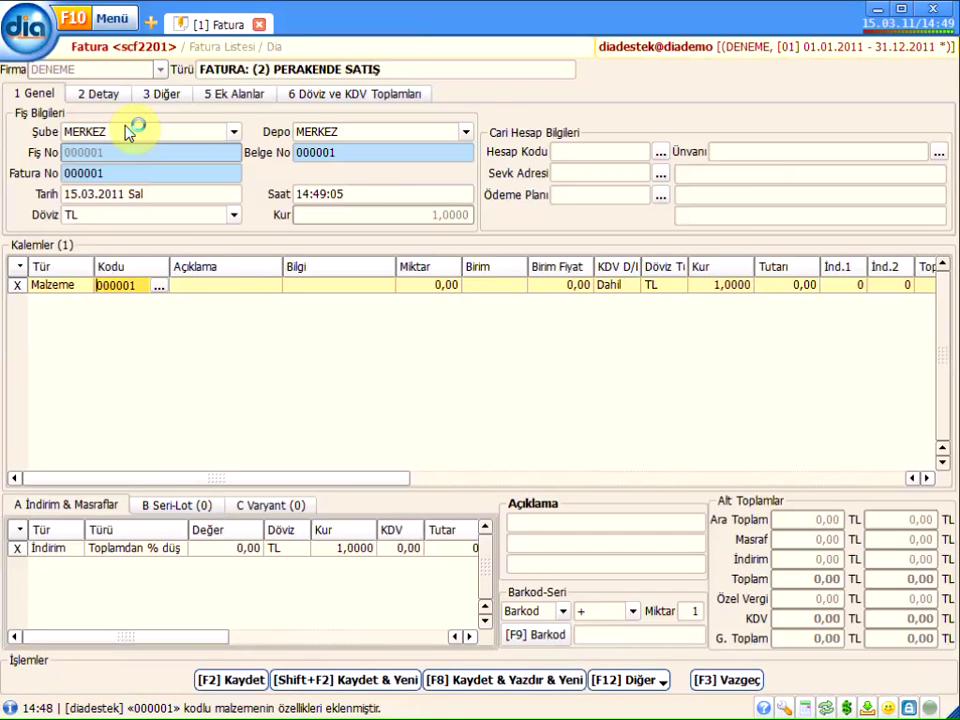
key(Tab)
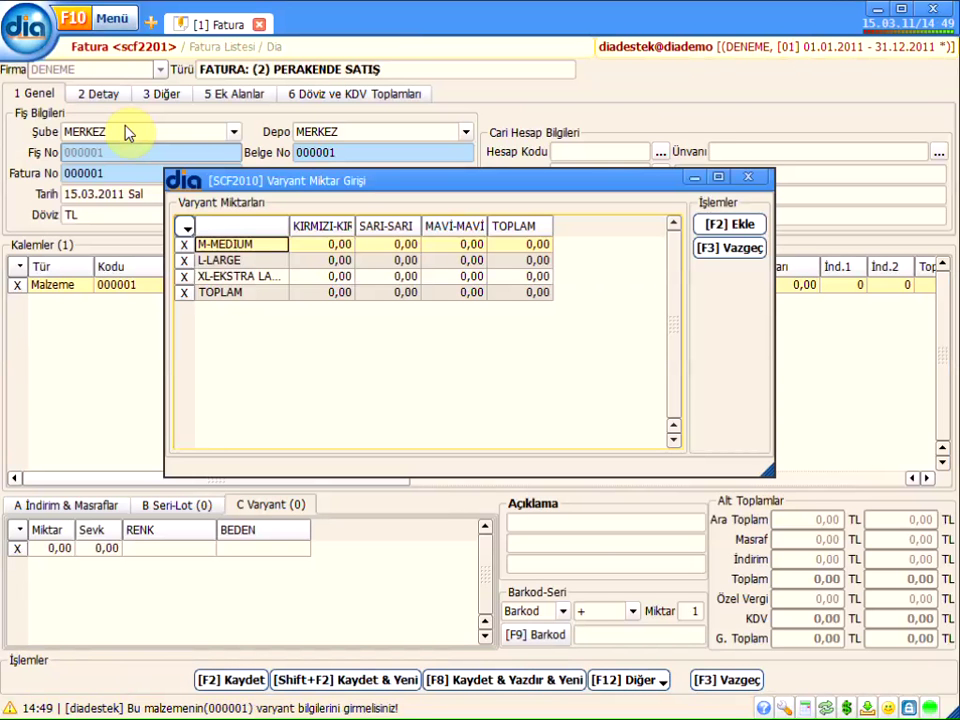
- Add variant quantities of 1 for M-MEDIUM in KIRMIZI and 1 for XL-EKSTRA LARGE in SARI, and leave the invoice without saving
key(Tab)
text(1)
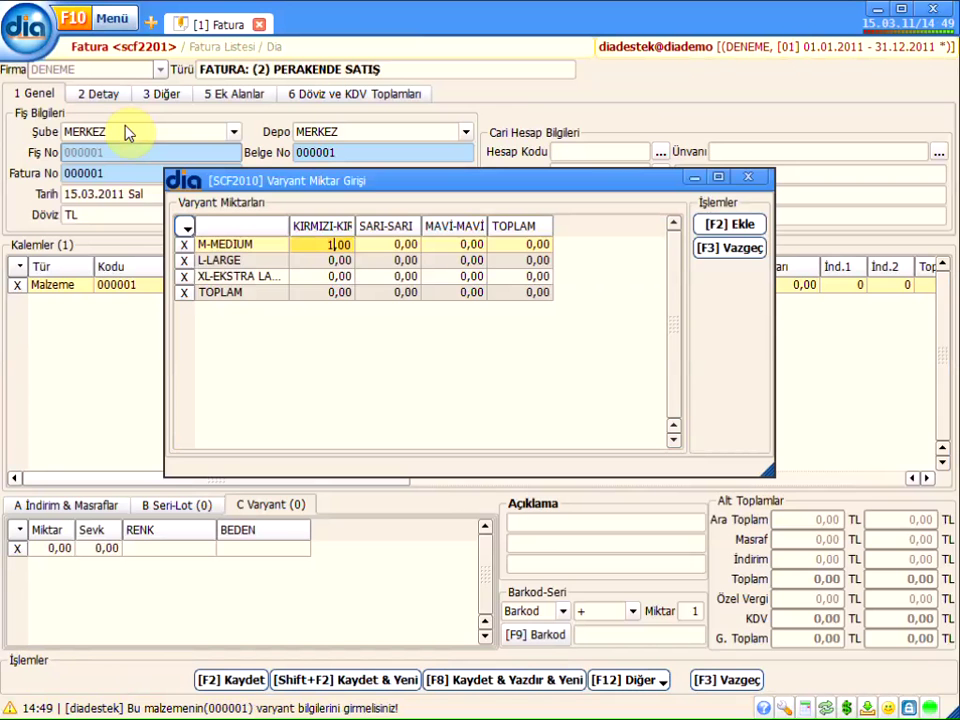
key(Tab)
key(Down)
key(Down)
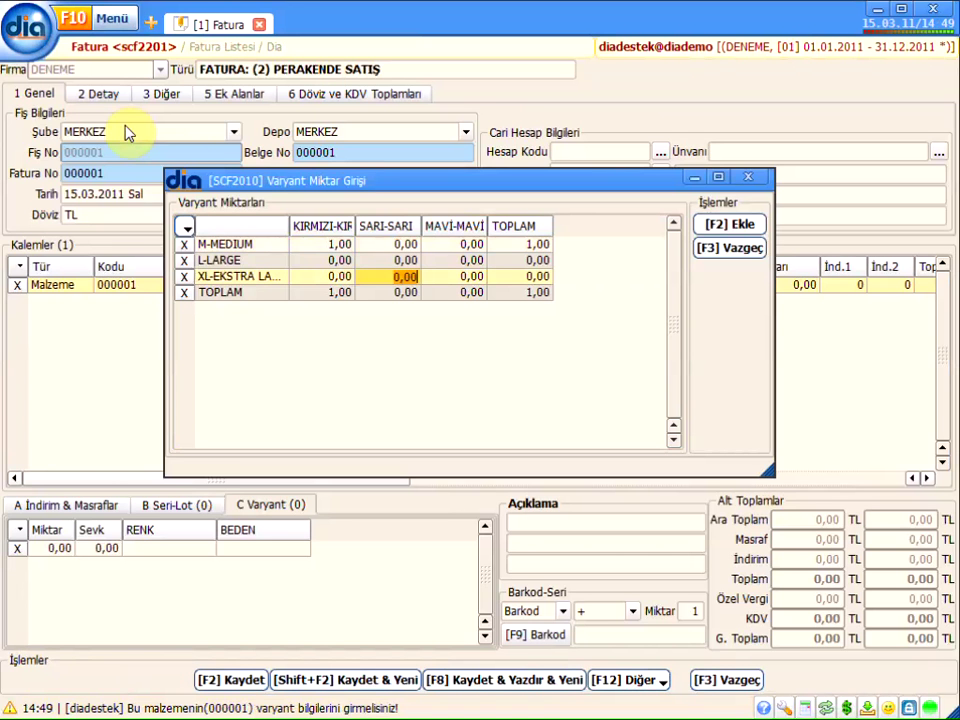
text(1)
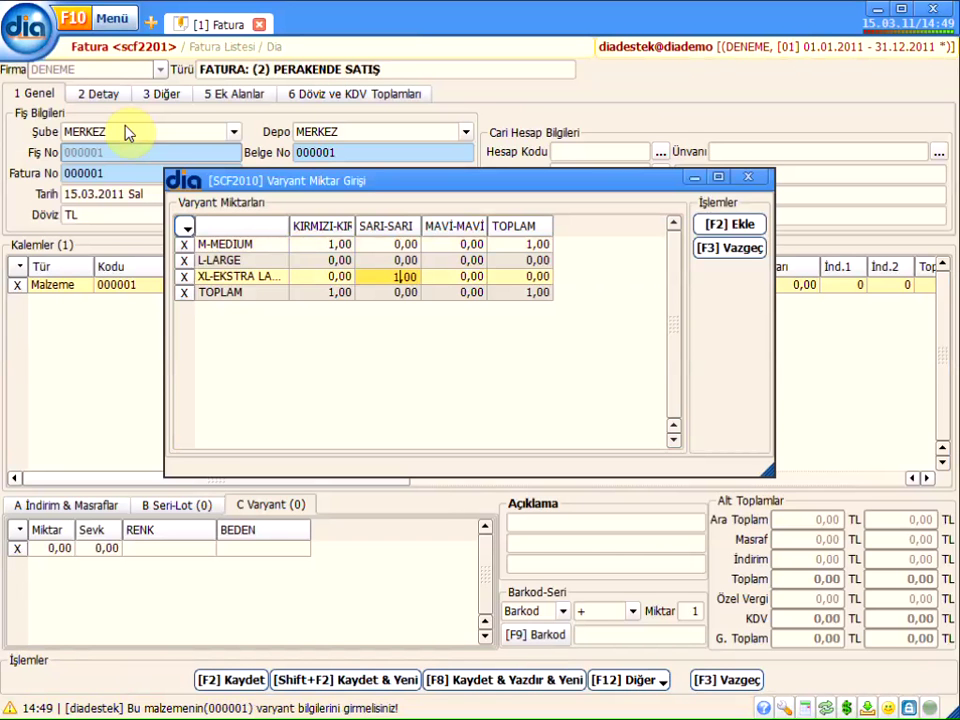
key(Tab)
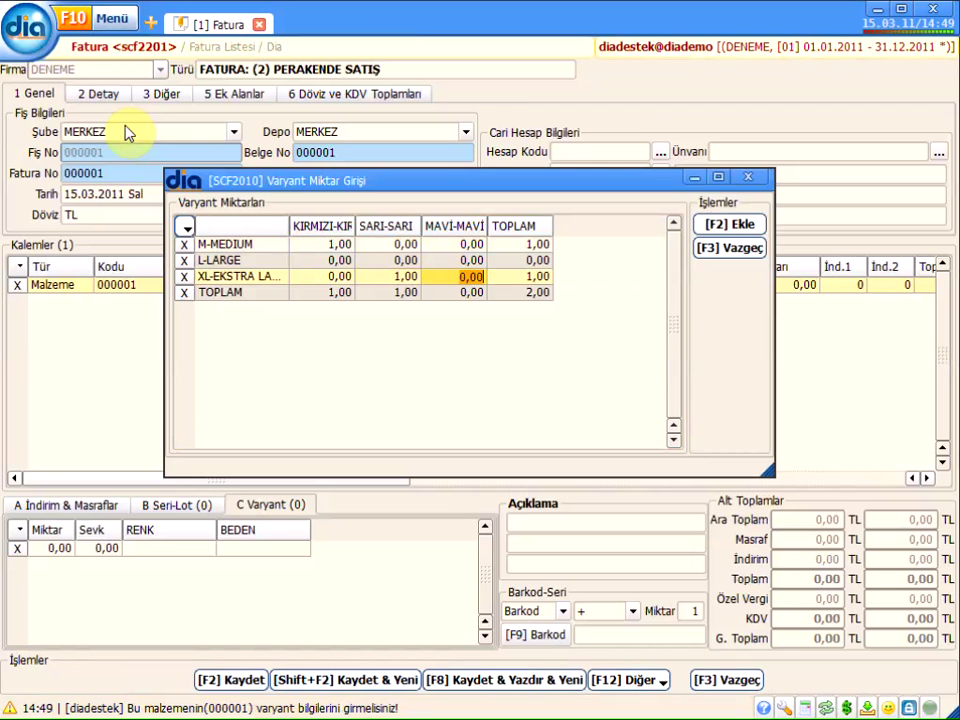
key(F2)
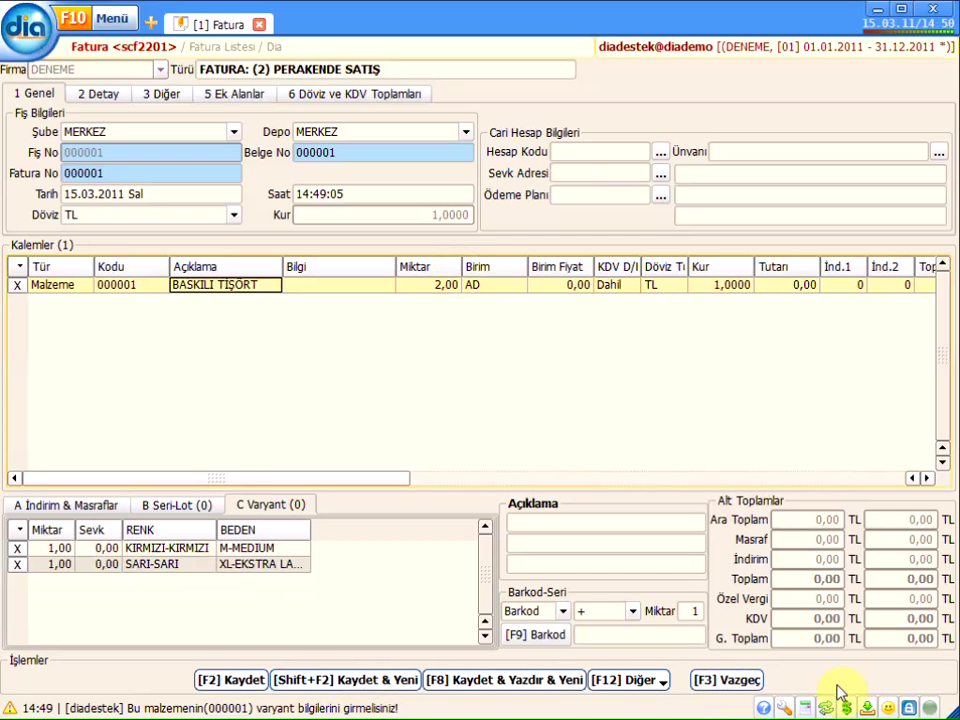
click(740, 680)
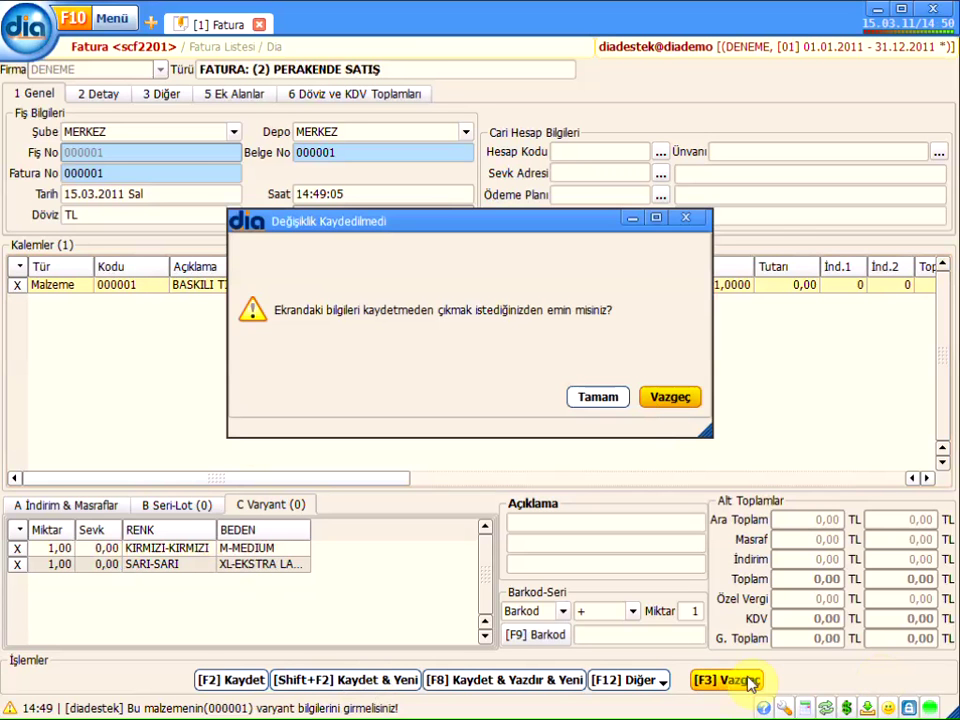
click(662, 400)
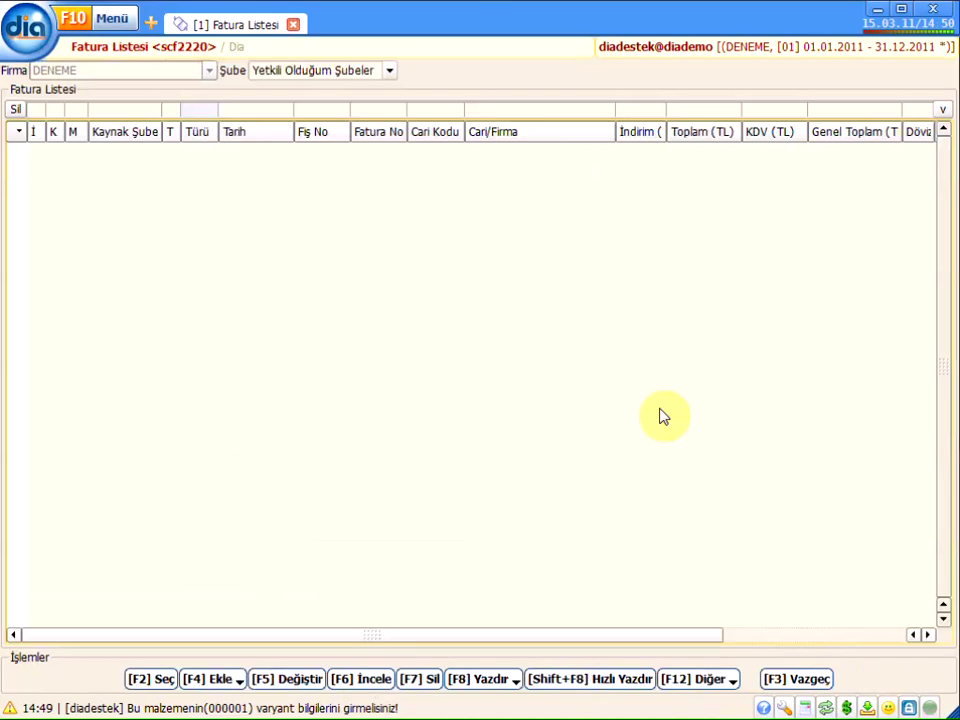